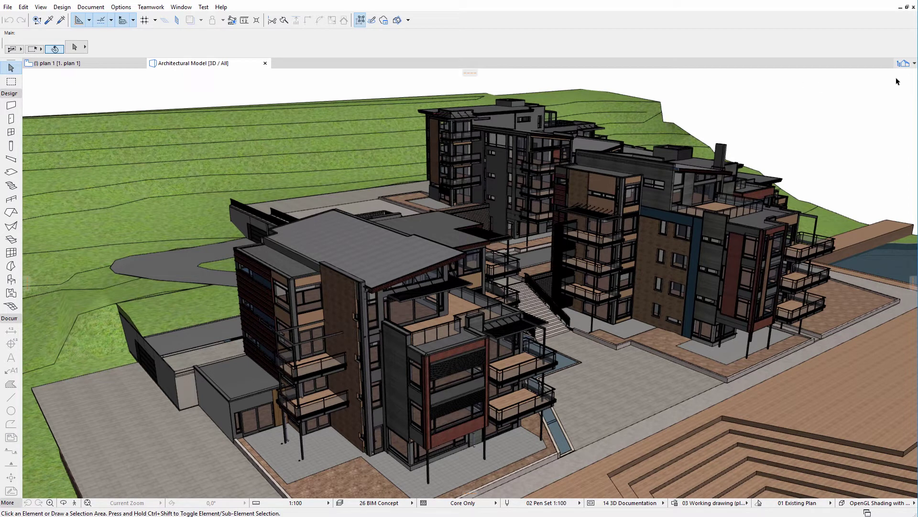
Show the Structure Model 3D view with the structure display kept at Core Only
click(902, 64)
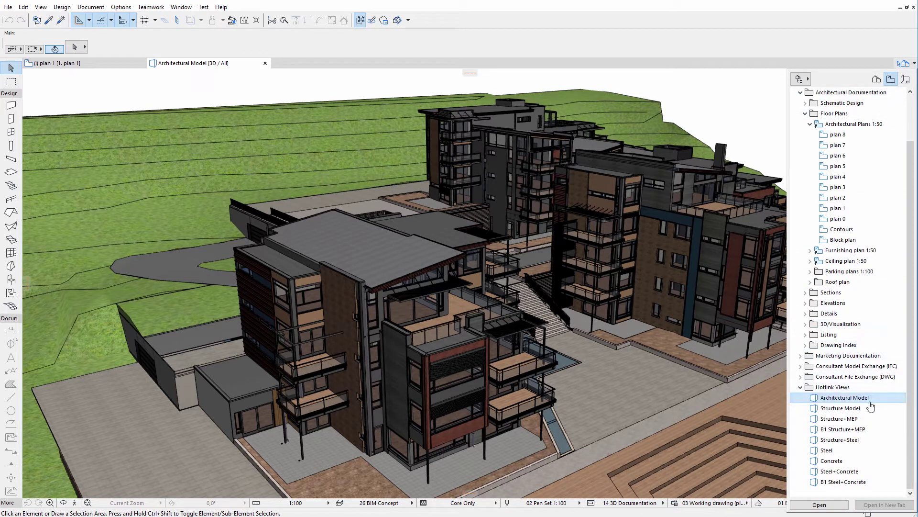
key(Escape)
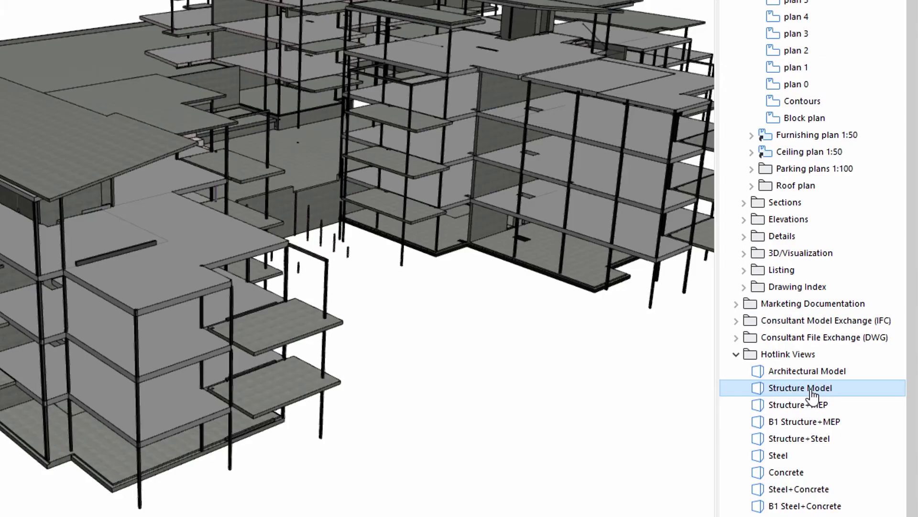
right_click(812, 393)
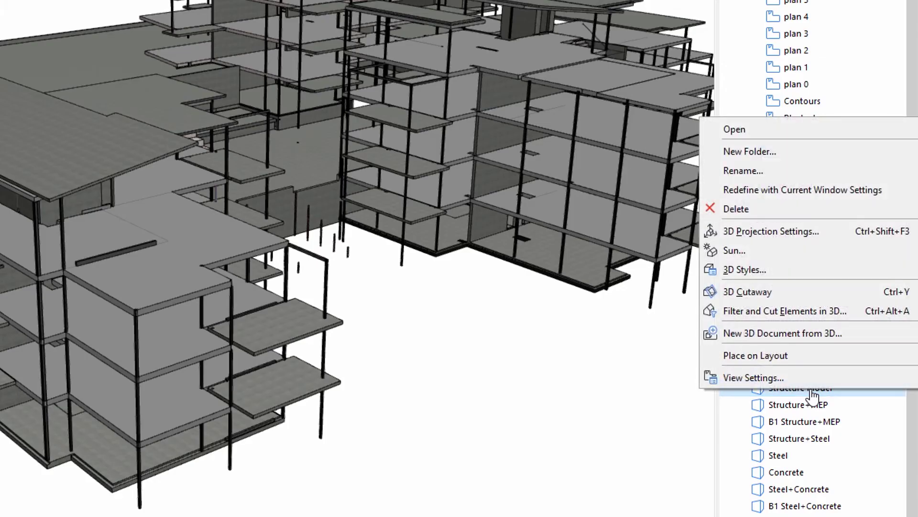
click(811, 383)
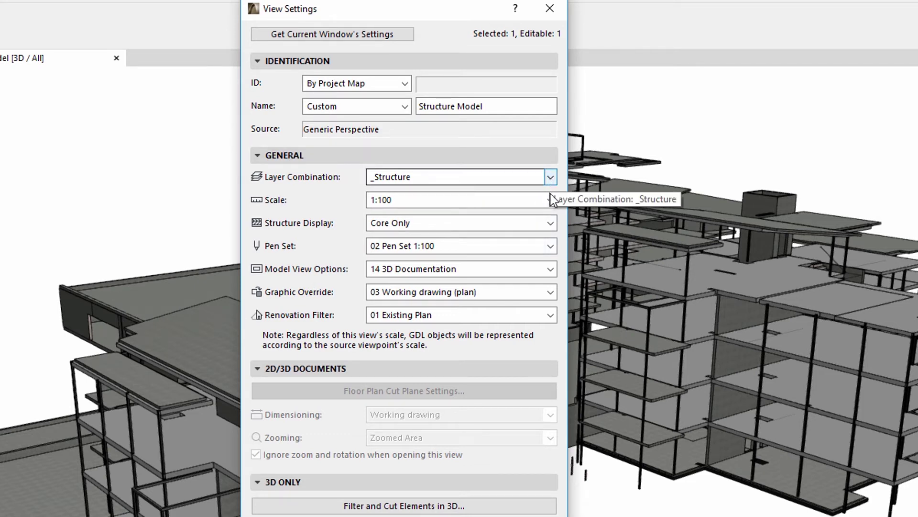
click(552, 219)
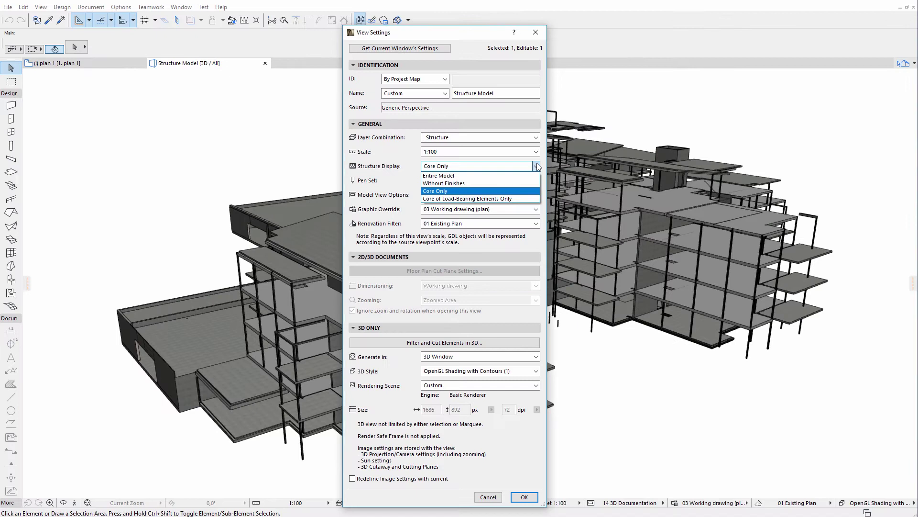
click(537, 166)
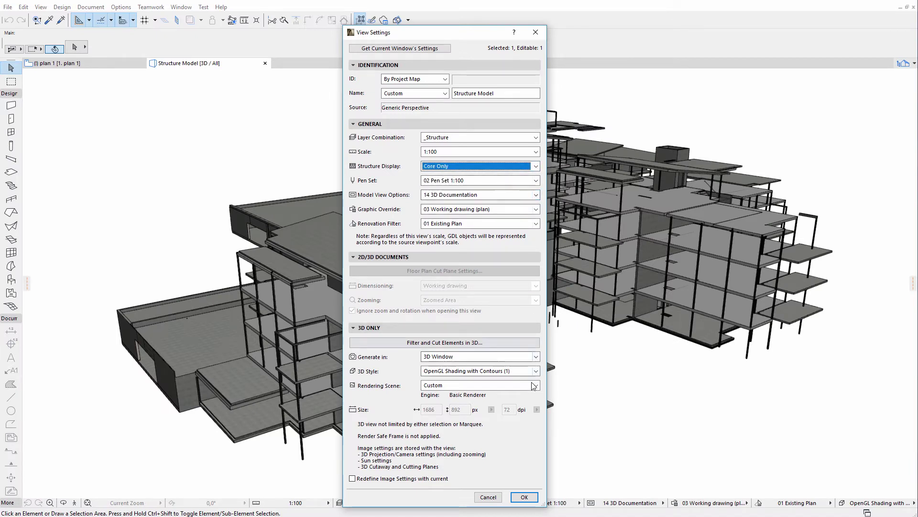
click(524, 497)
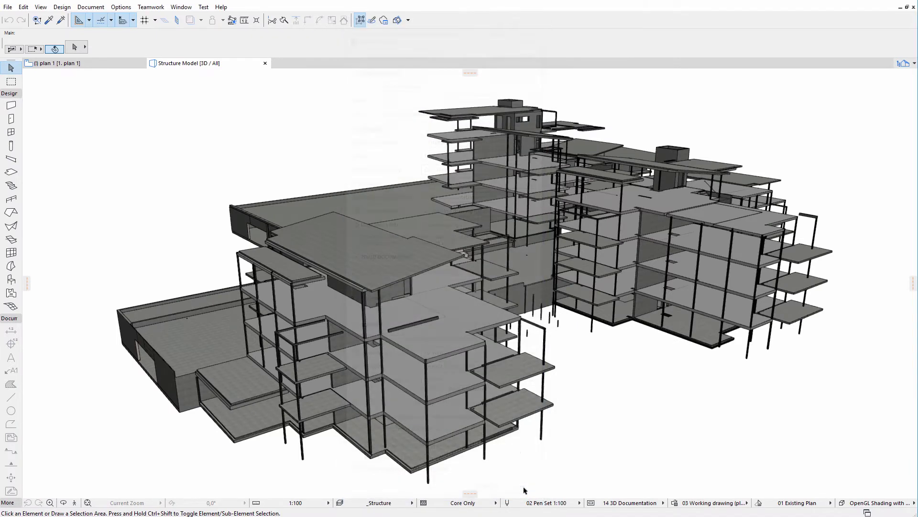
On plan 1, start placing a hotlink with a new module taken from a file
click(102, 66)
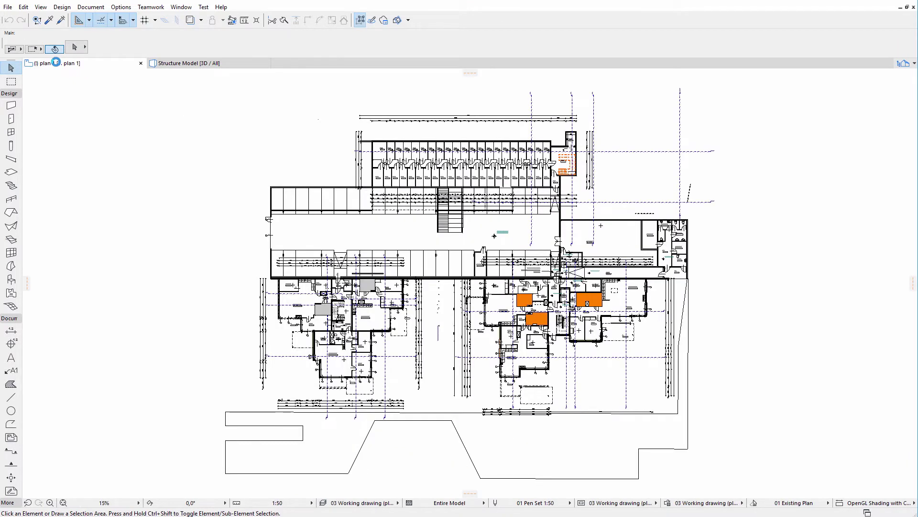
click(8, 7)
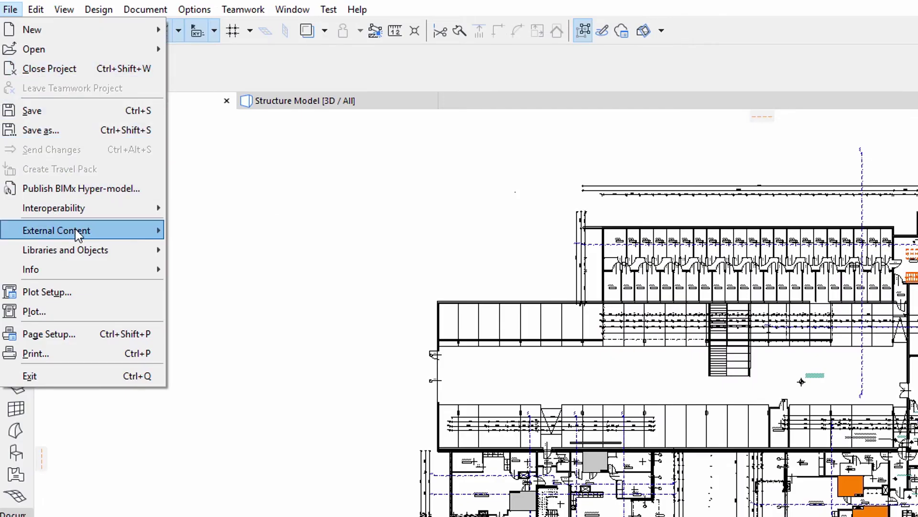
mouse_move(56, 231)
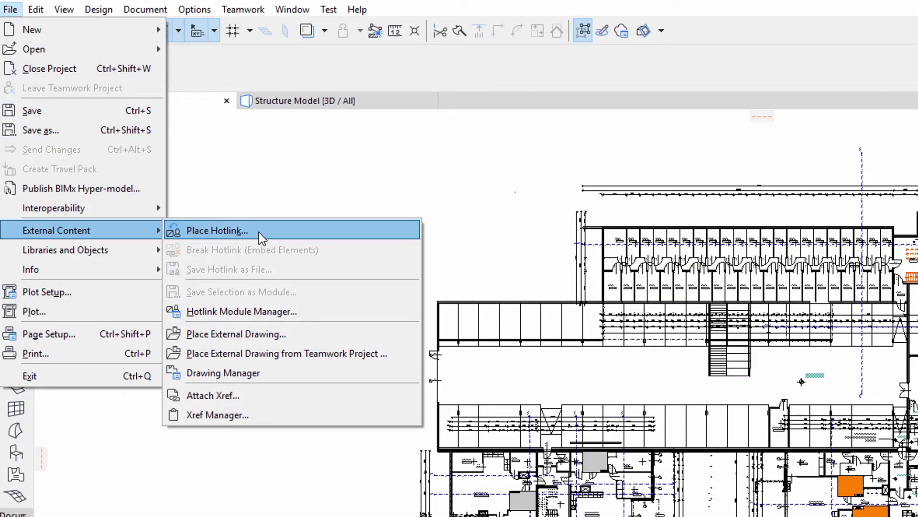
click(260, 230)
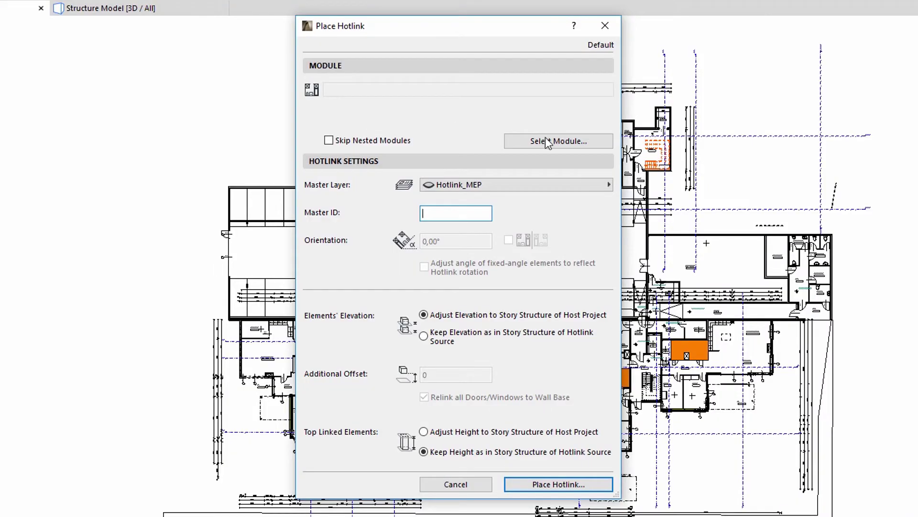
click(570, 148)
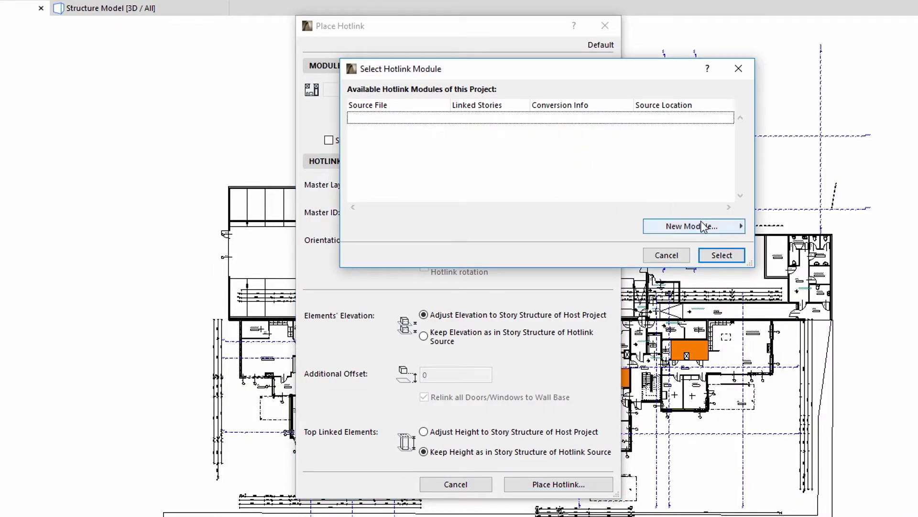
click(703, 226)
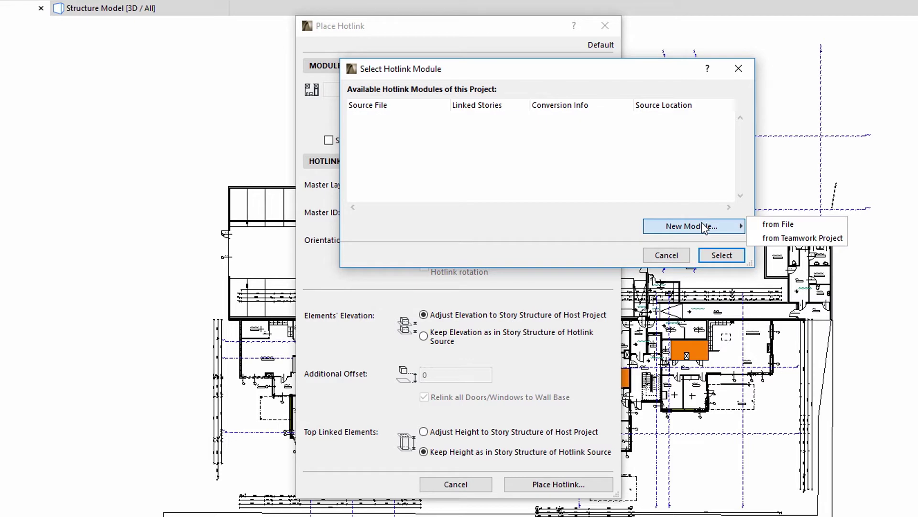
click(811, 228)
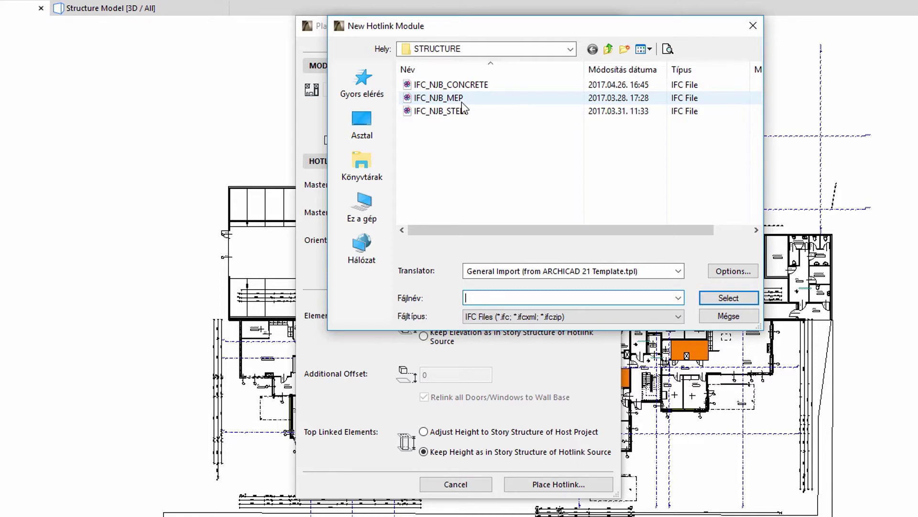
Choose IFC_NJB_MEP.ifc with the General Import translator as the new module
click(462, 102)
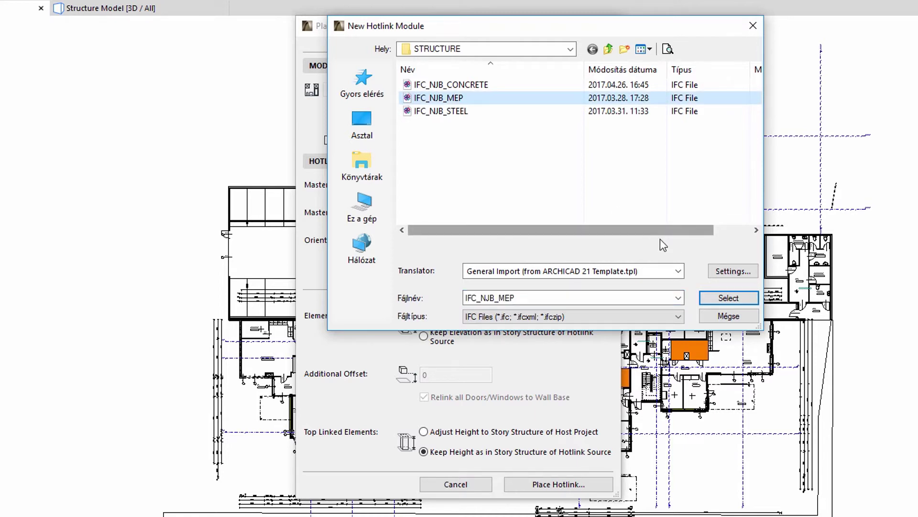
click(679, 318)
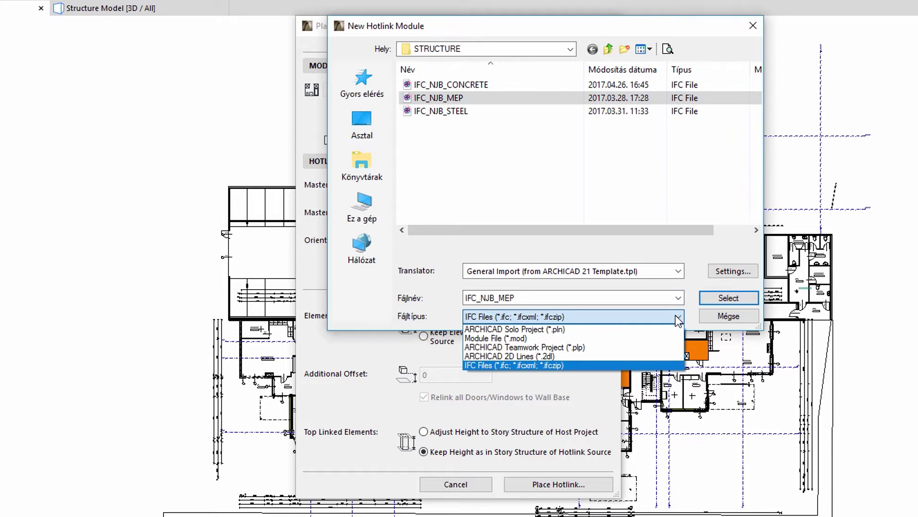
click(676, 315)
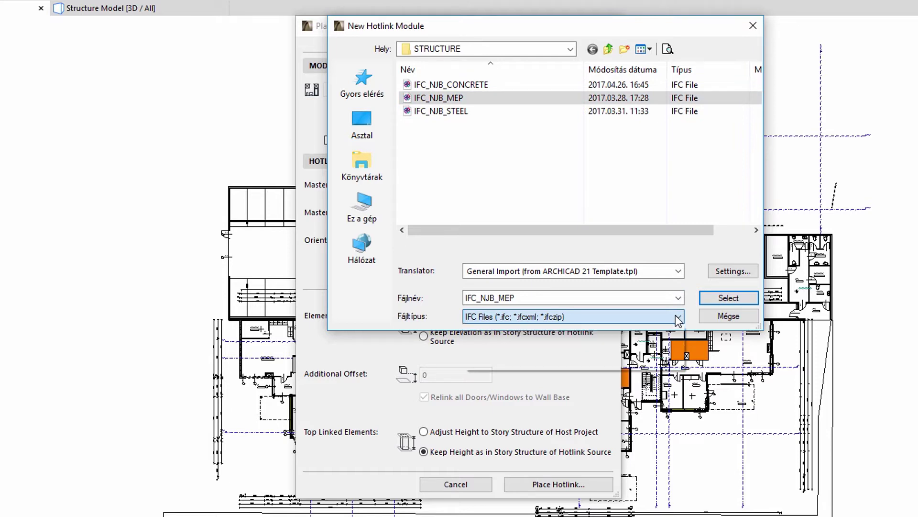
click(678, 271)
click(678, 270)
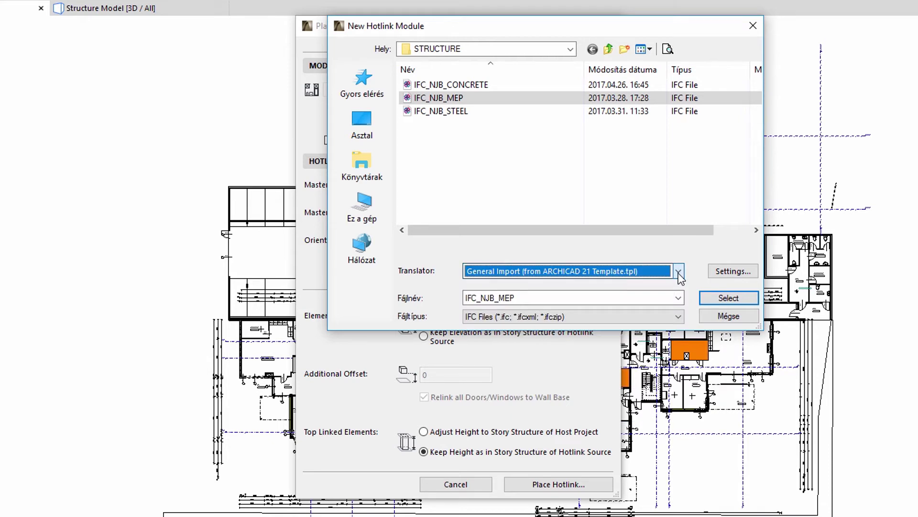
click(714, 299)
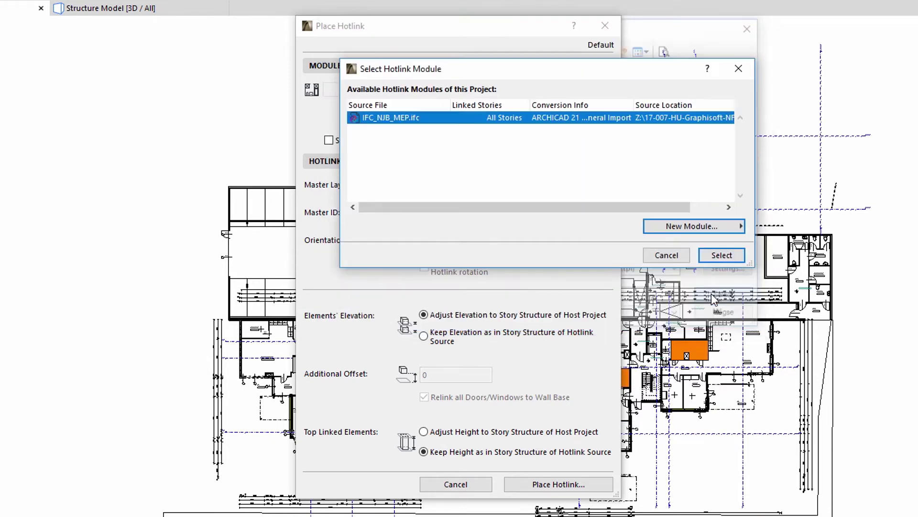
Place the IFC_NJB_MEP.ifc hotlink on the Hotlink_MEP layer and make that layer visible
click(719, 258)
click(606, 186)
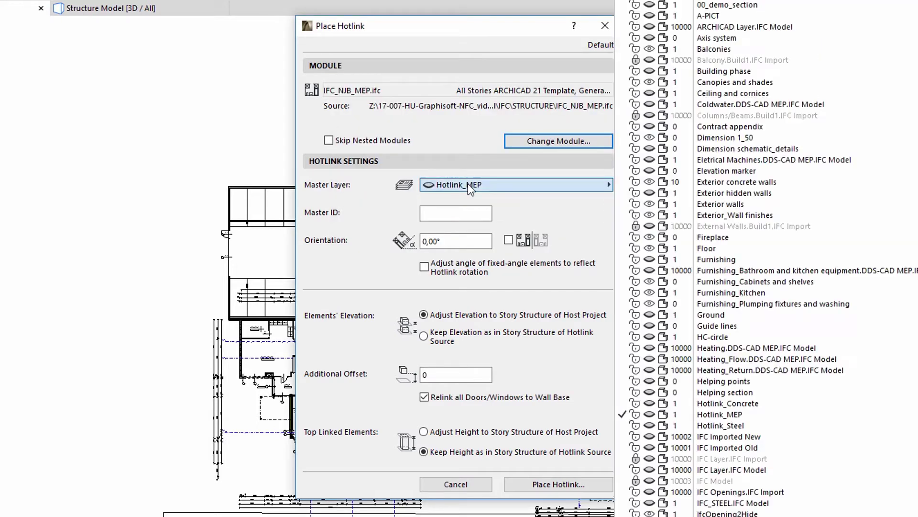
click(468, 185)
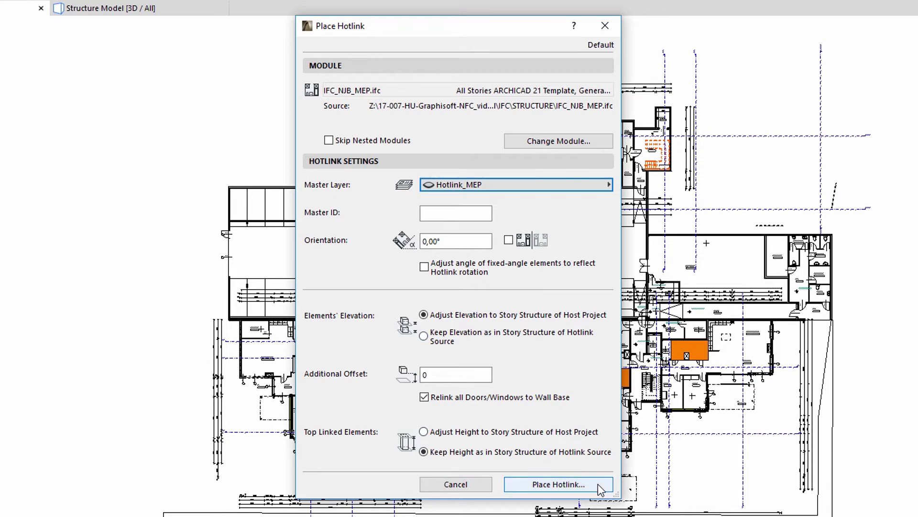
click(601, 489)
click(469, 169)
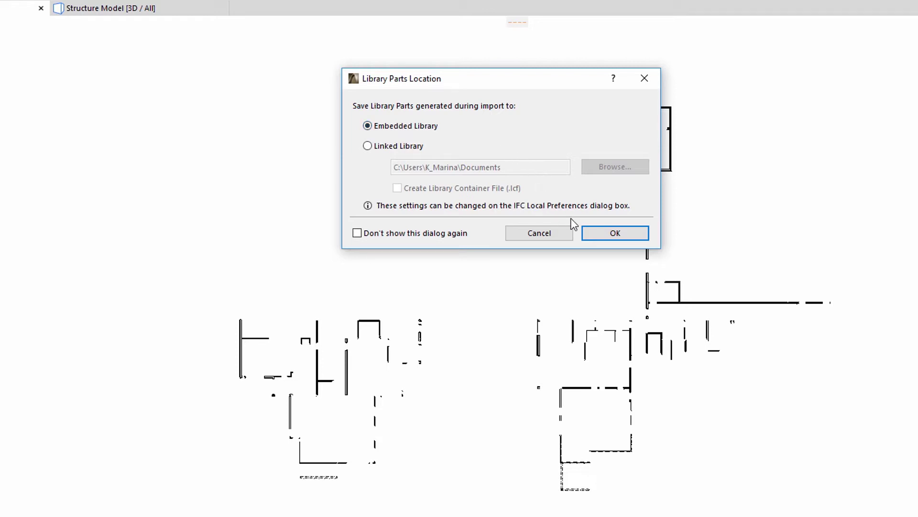
Embed the library parts and match hotlink stories plan 0–plan 4 to the host's stories from plan 1
click(639, 236)
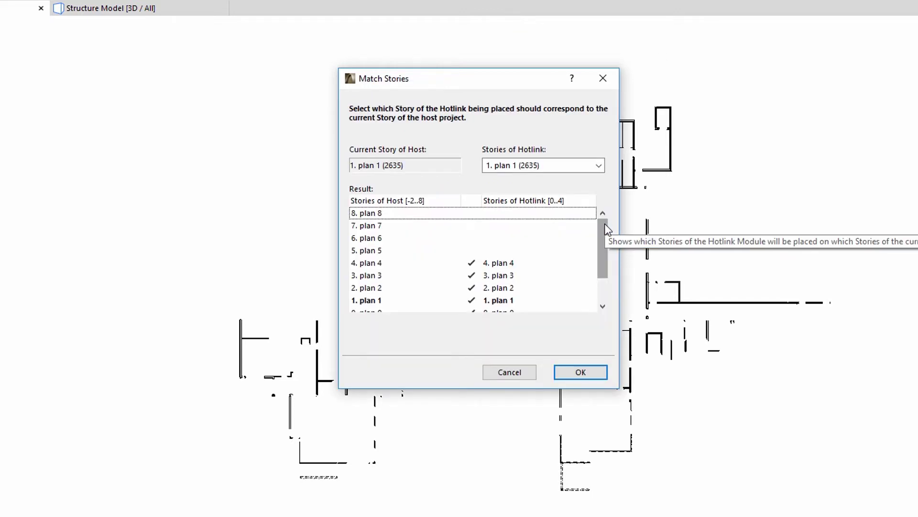
drag(605, 223, 607, 234)
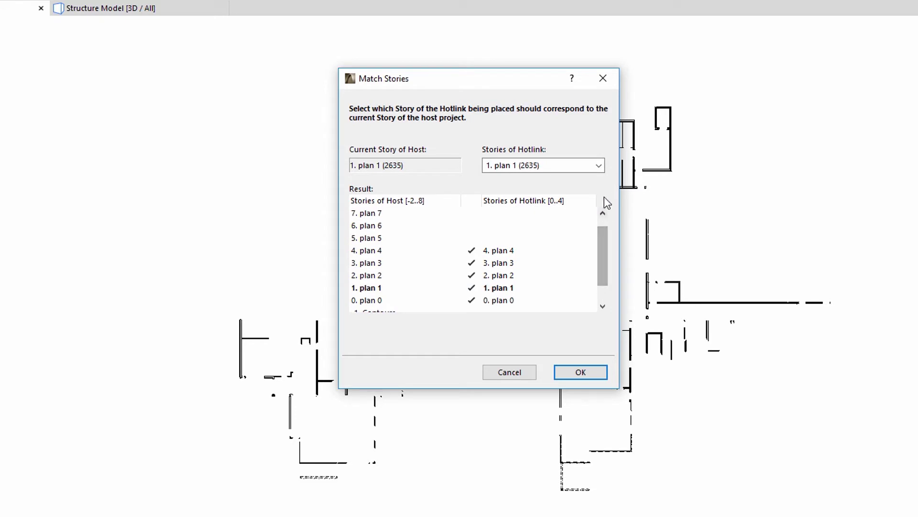
click(599, 167)
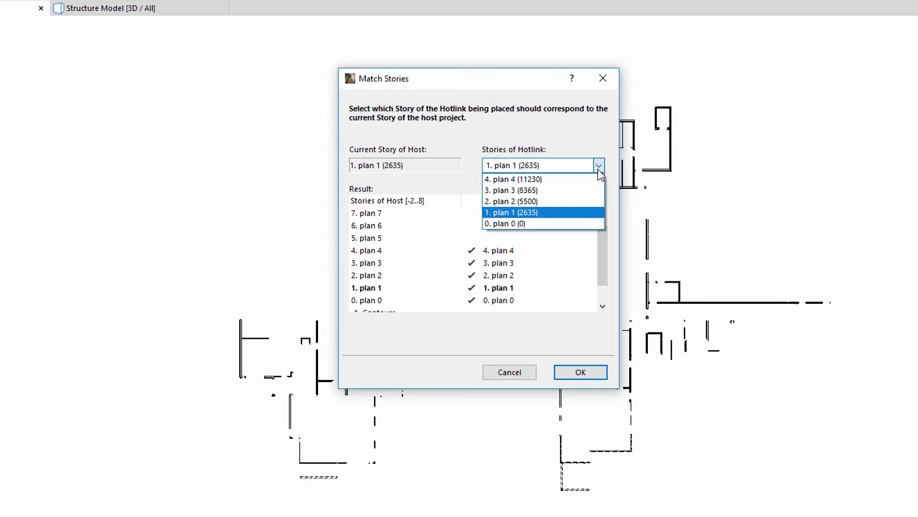
click(597, 168)
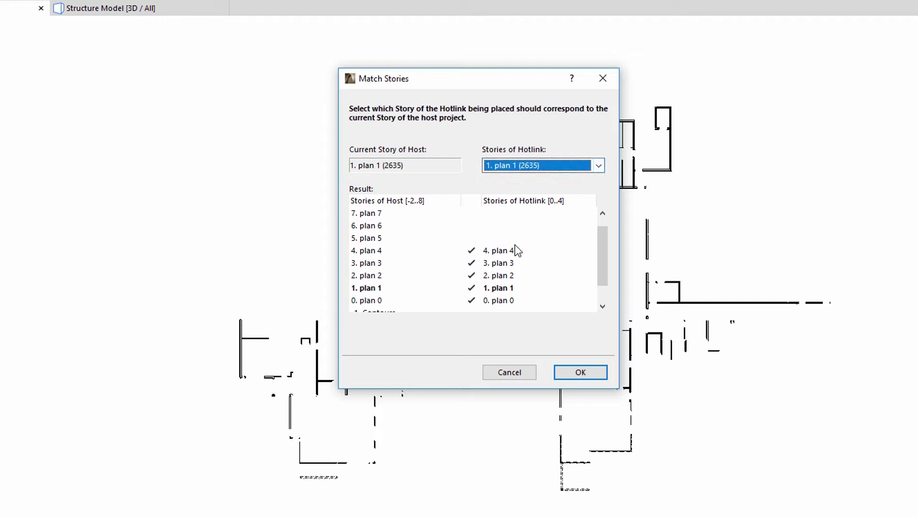
click(597, 372)
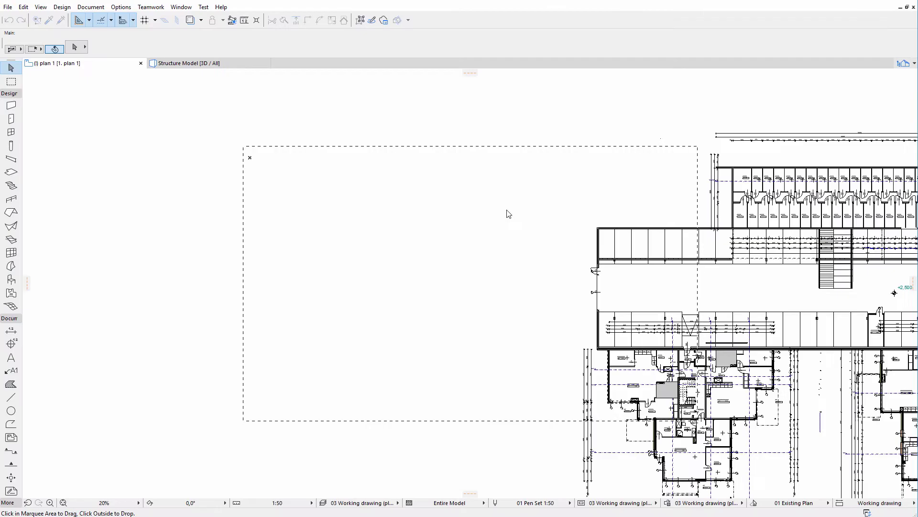
scroll(640, 454, up, 2)
scroll(640, 454, up, 1)
Drop the MEP hotlink on plan 1, then show the Electrical Machines–Warmwater MEP layers in the Structure Model view
click(641, 447)
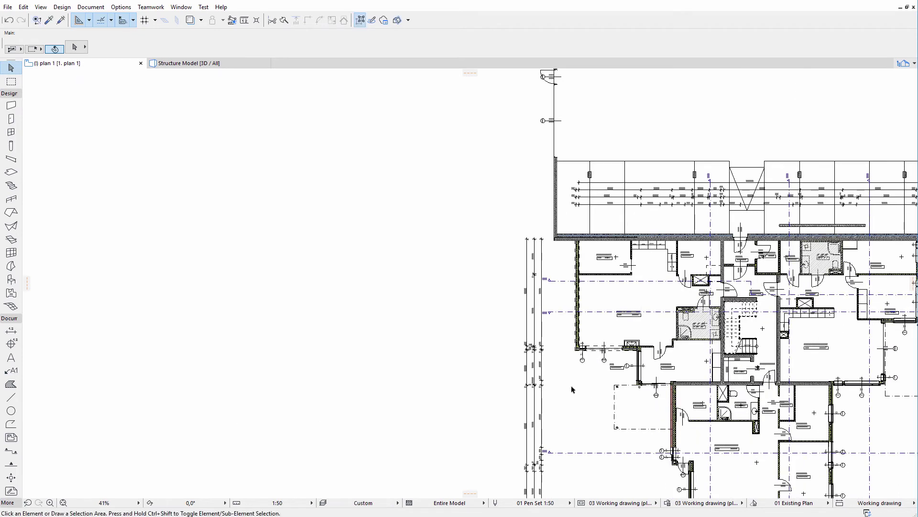
mouse_move(187, 63)
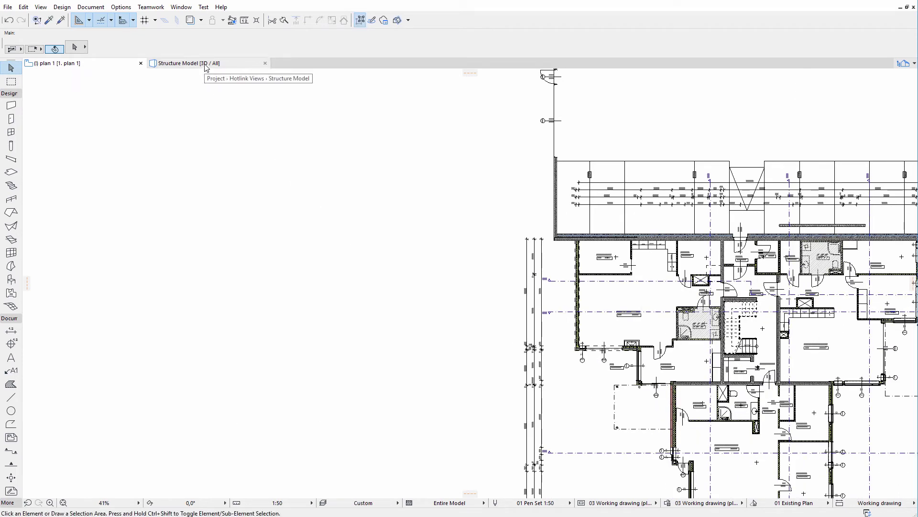
click(206, 64)
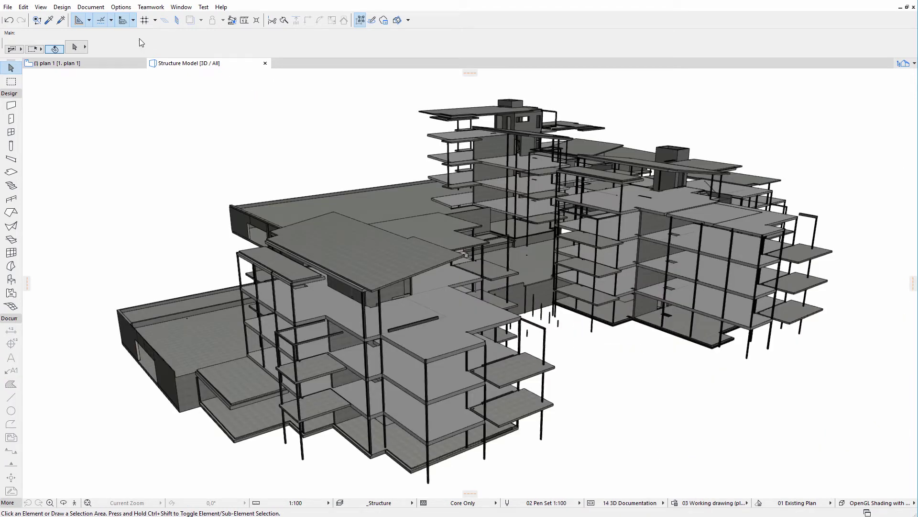
click(91, 7)
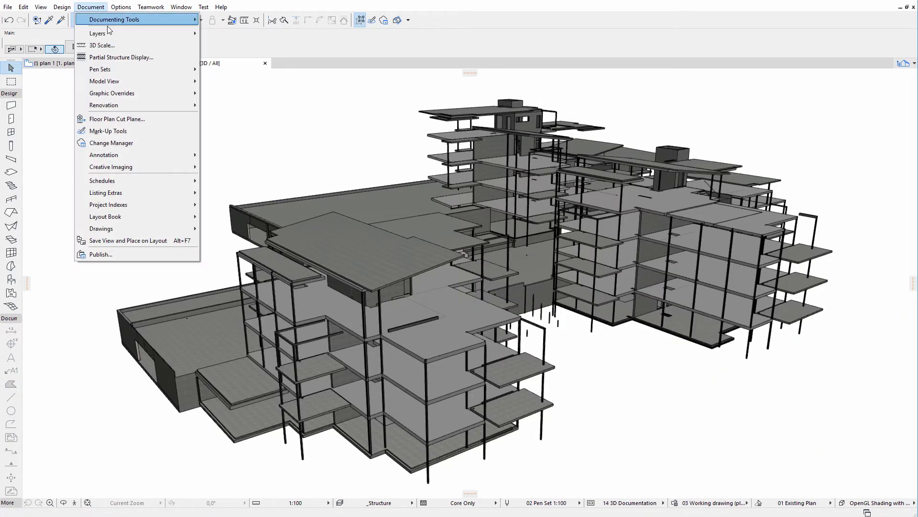
mouse_move(137, 33)
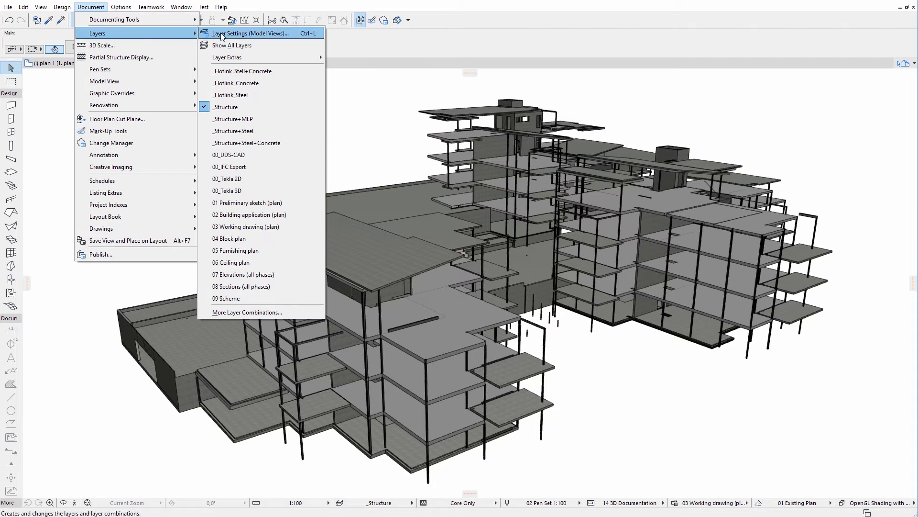
click(222, 34)
click(478, 161)
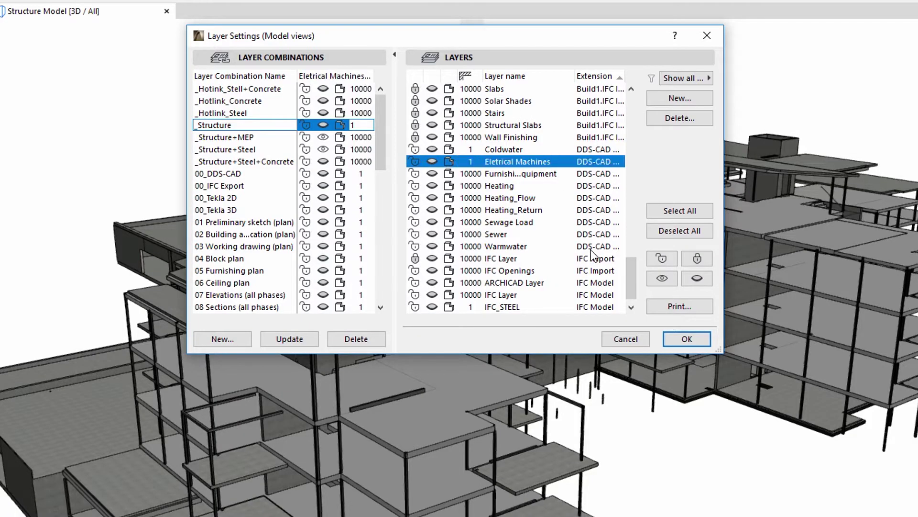
shift+click(479, 244)
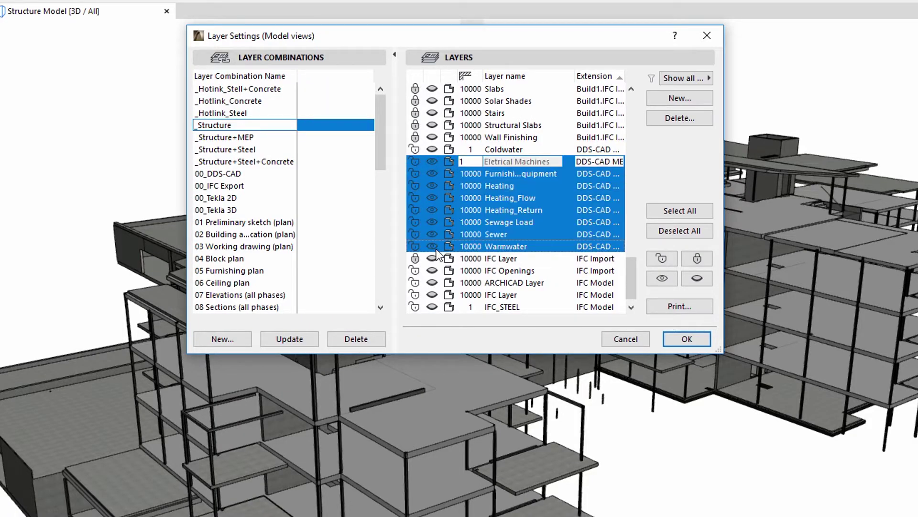
click(679, 335)
Zoom into the model and check the layers of the floor slab and the red pipe
scroll(268, 347, up, 2)
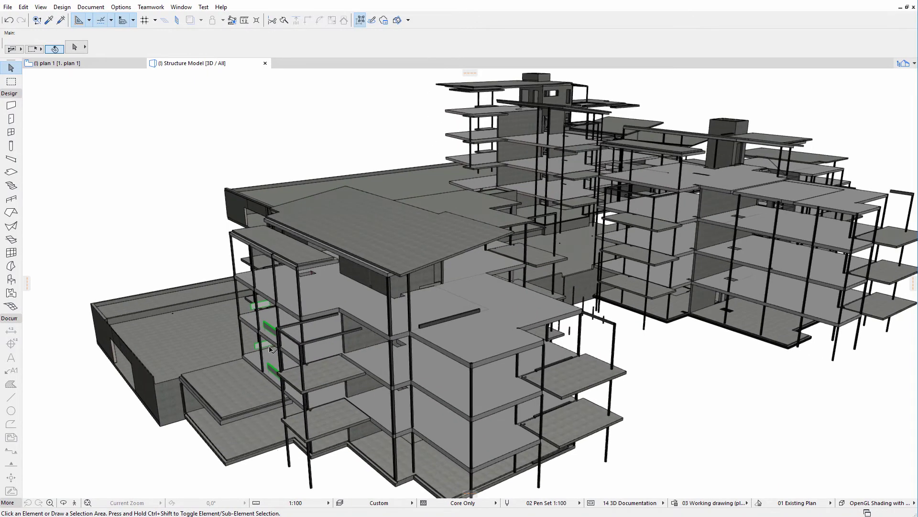
scroll(268, 348, up, 3)
scroll(268, 348, up, 2)
scroll(268, 348, up, 2)
scroll(334, 330, up, 2)
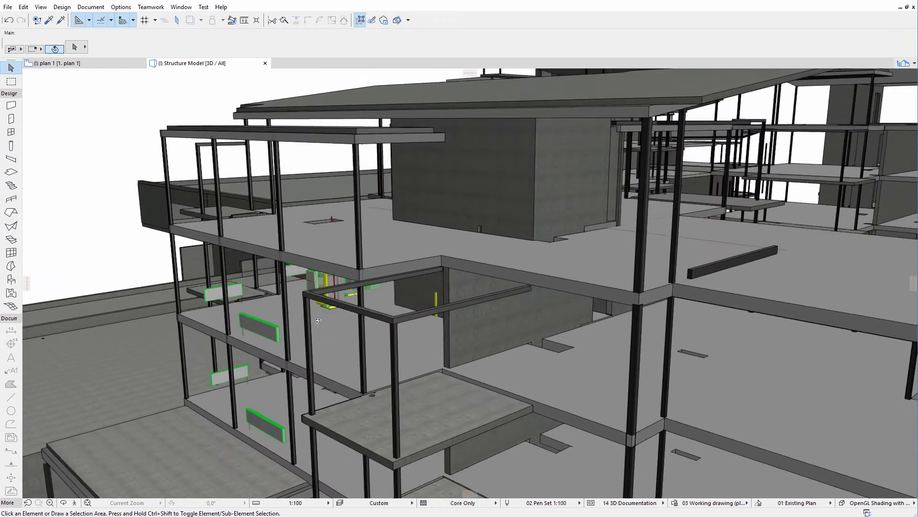
scroll(397, 310, up, 2)
scroll(335, 320, up, 2)
scroll(222, 335, up, 2)
scroll(214, 315, up, 3)
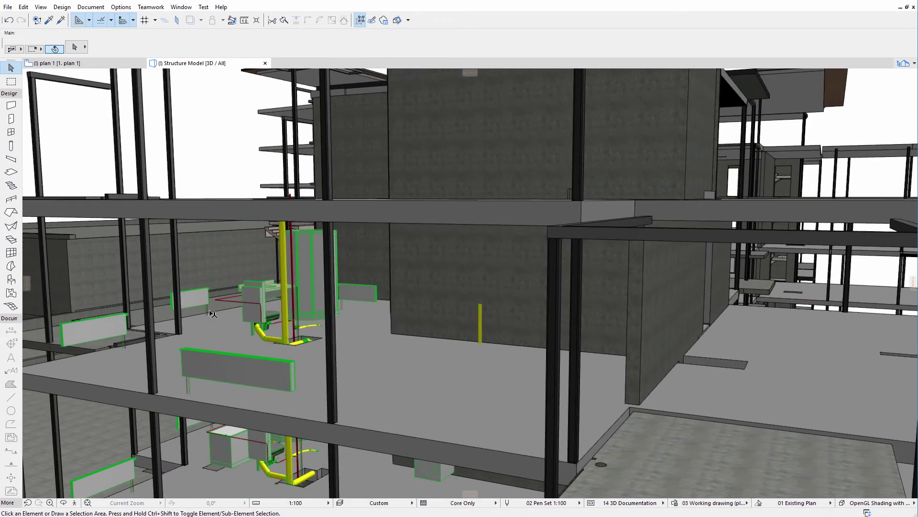
scroll(210, 310, up, 3)
click(266, 294)
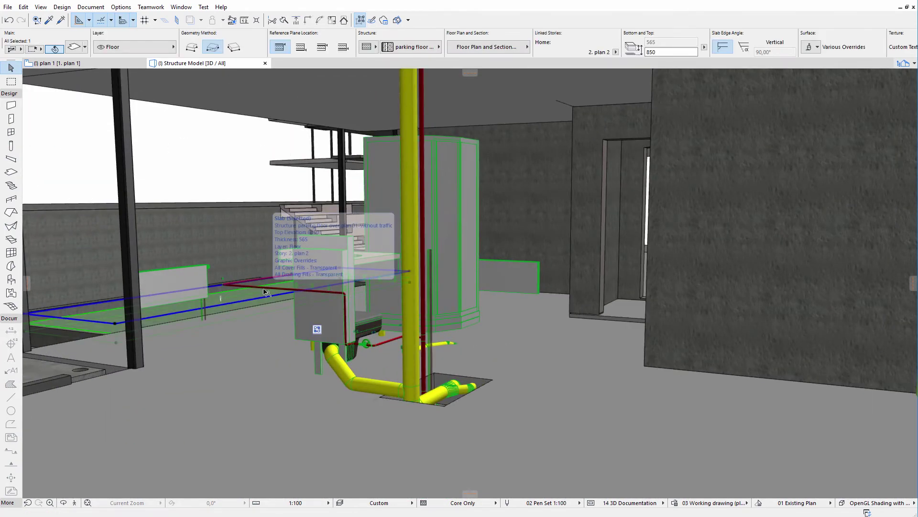
click(297, 289)
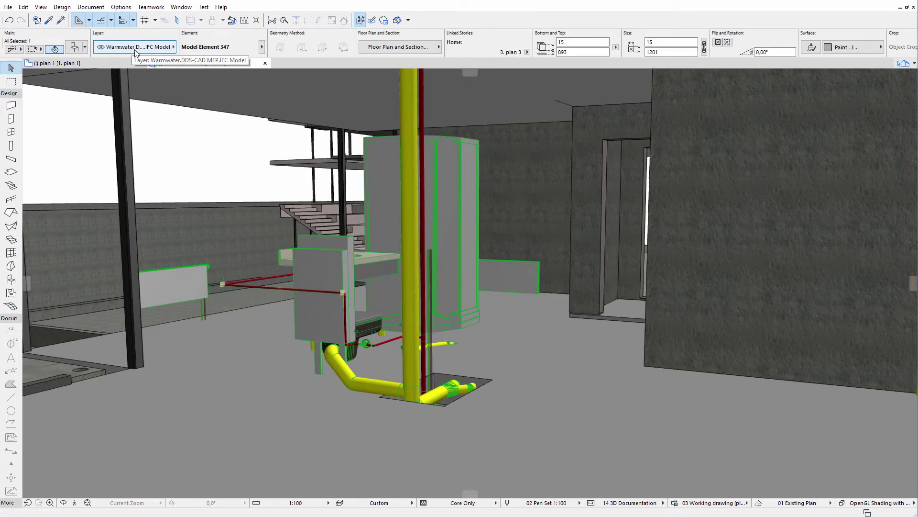
Check the layers of the vertical yellow pipe and a heating element, then open Collision Detection
scroll(271, 212, down, 5)
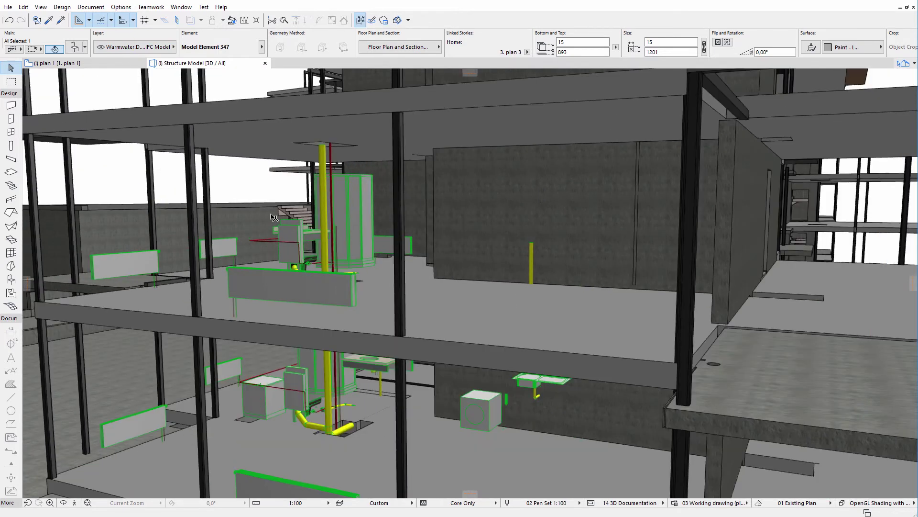
click(324, 221)
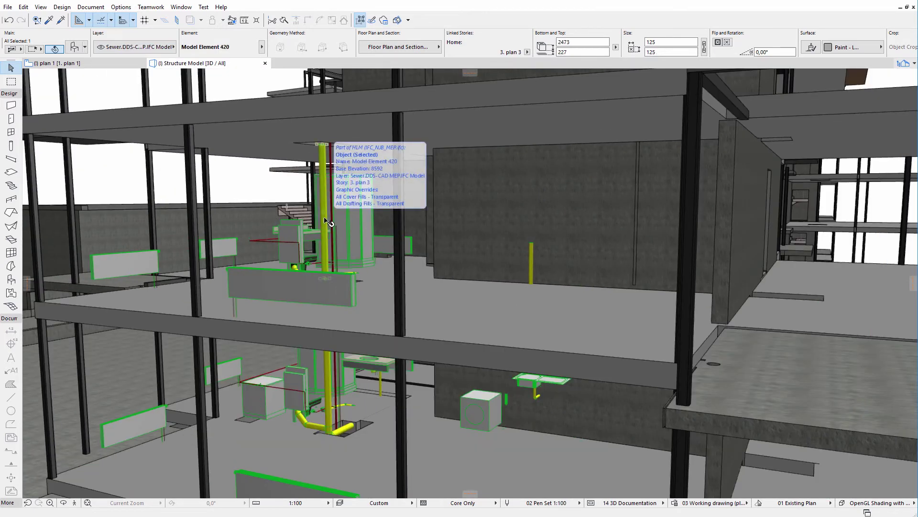
click(300, 288)
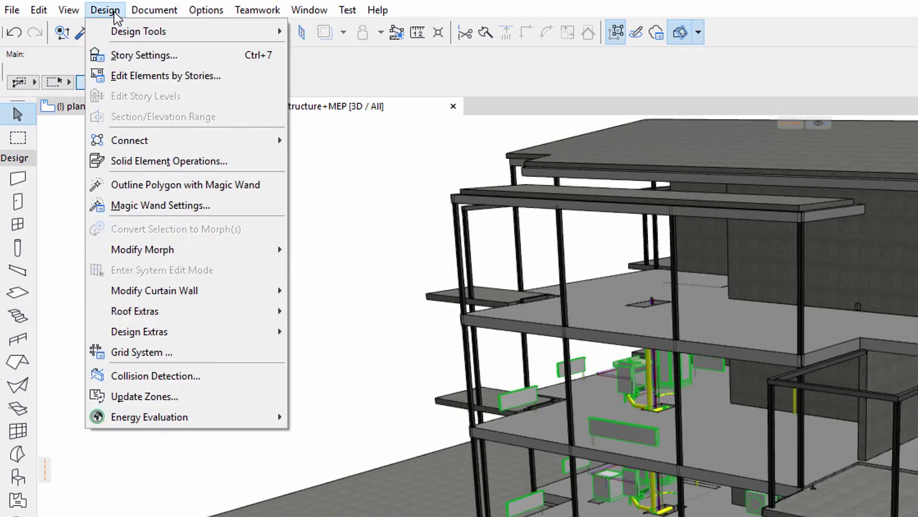
click(166, 377)
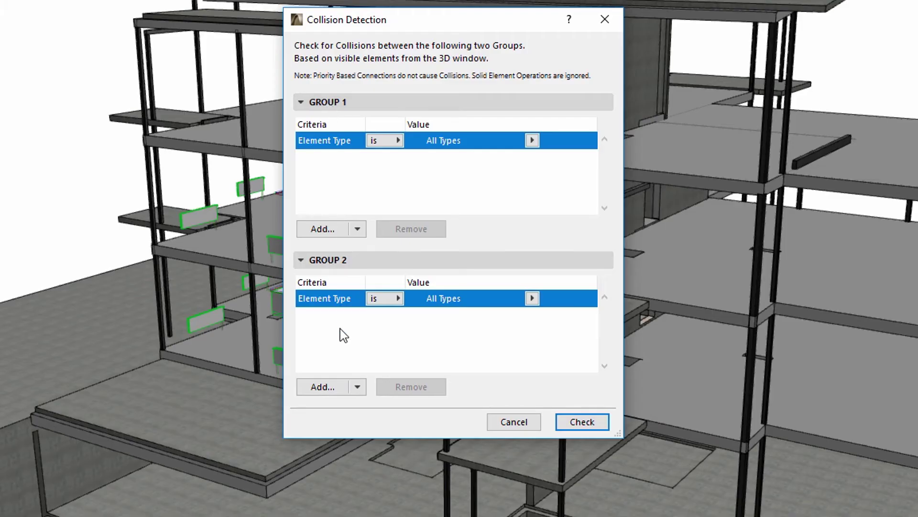
Browse the Group 1 and Group 2 criteria lists without adding anything
click(332, 228)
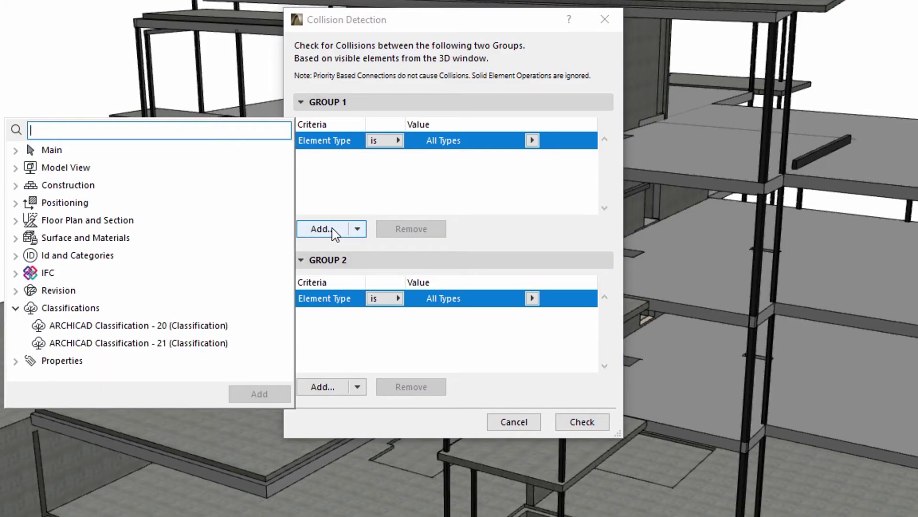
click(332, 228)
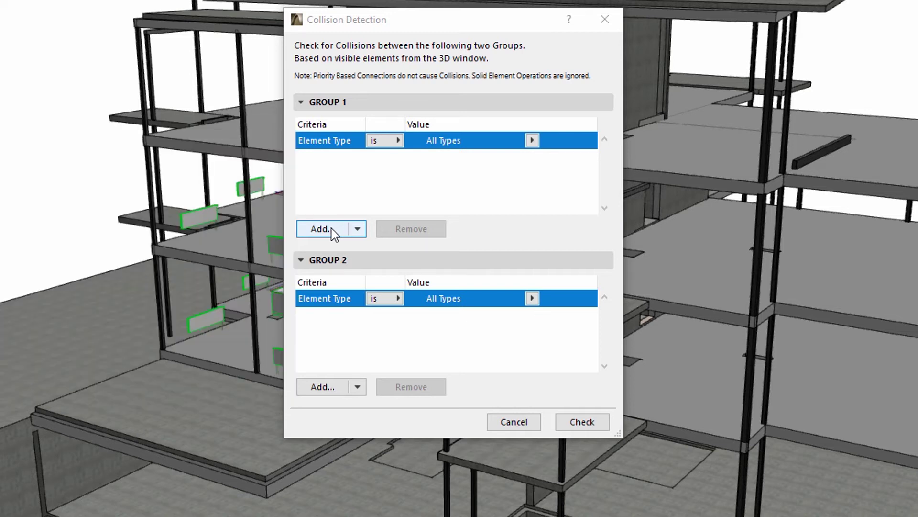
click(347, 384)
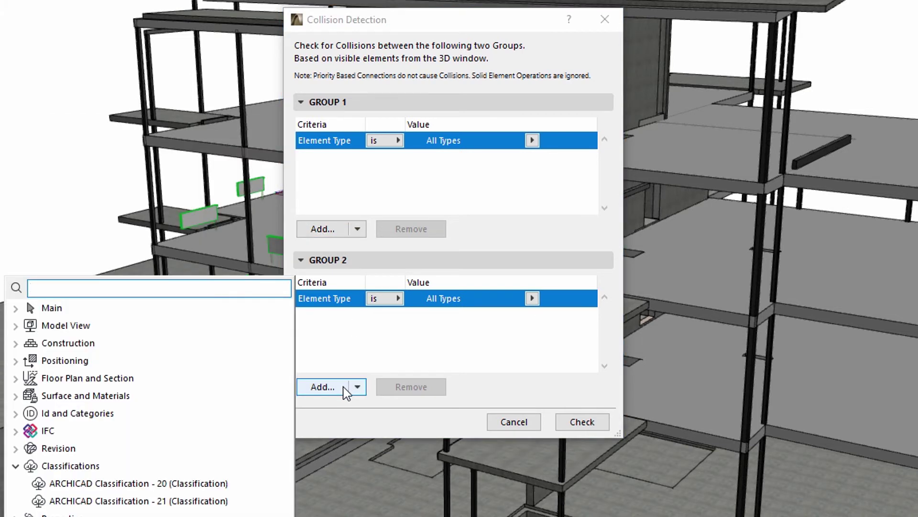
click(348, 384)
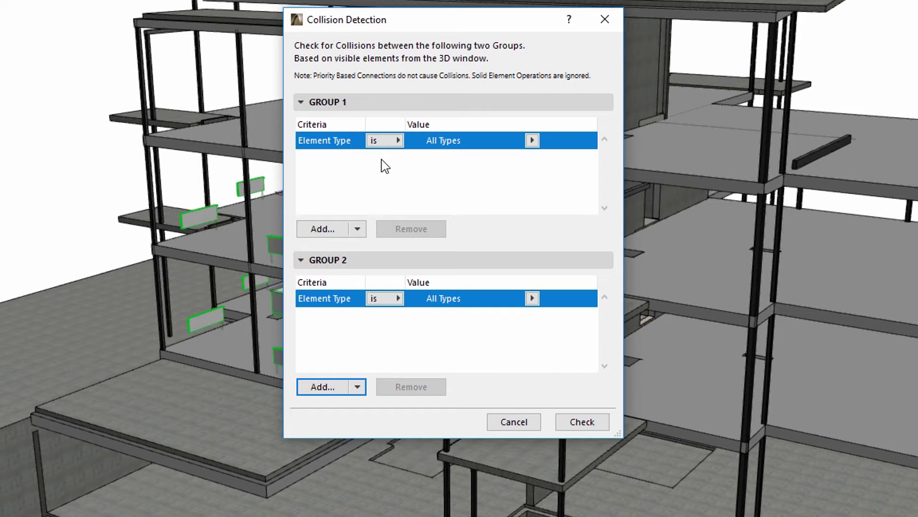
Add an ARCHICAD Classification - 20 criterion to Group 1 with the value Wall
click(333, 229)
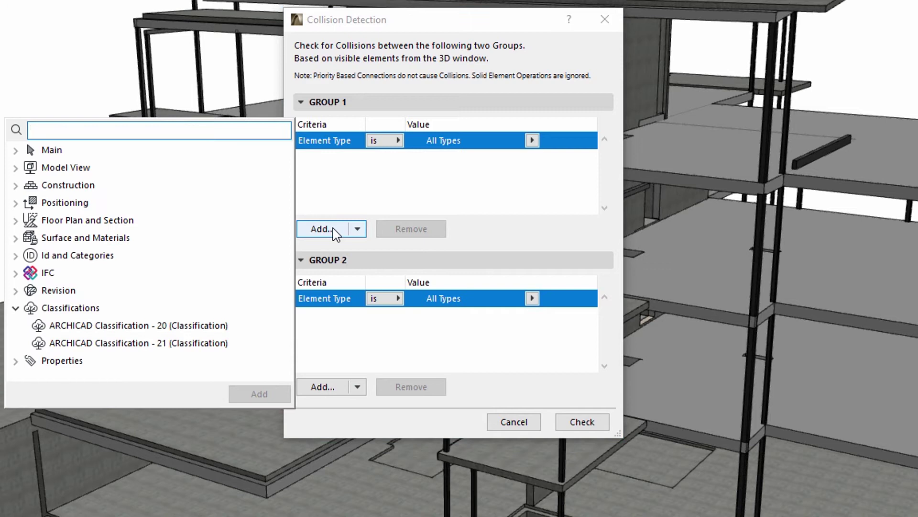
click(206, 326)
click(261, 394)
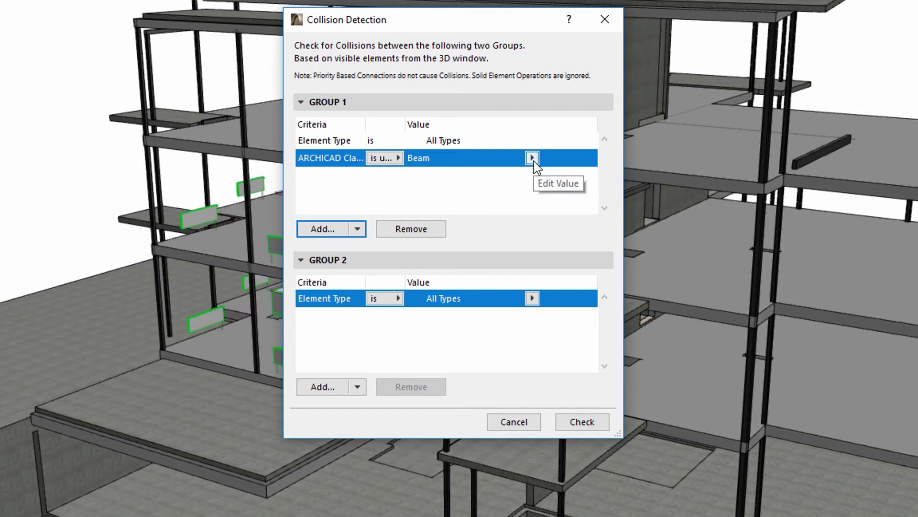
click(531, 158)
scroll(682, 308, down, 6)
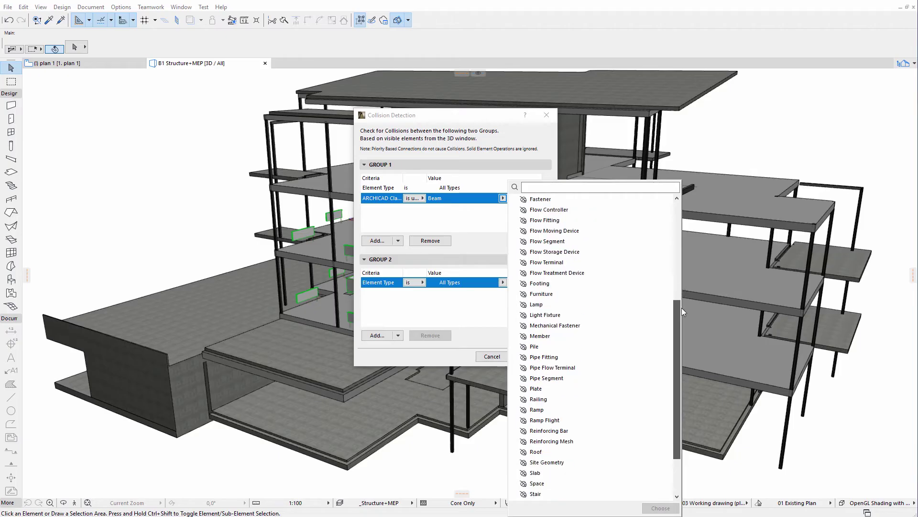
drag(682, 308, 684, 346)
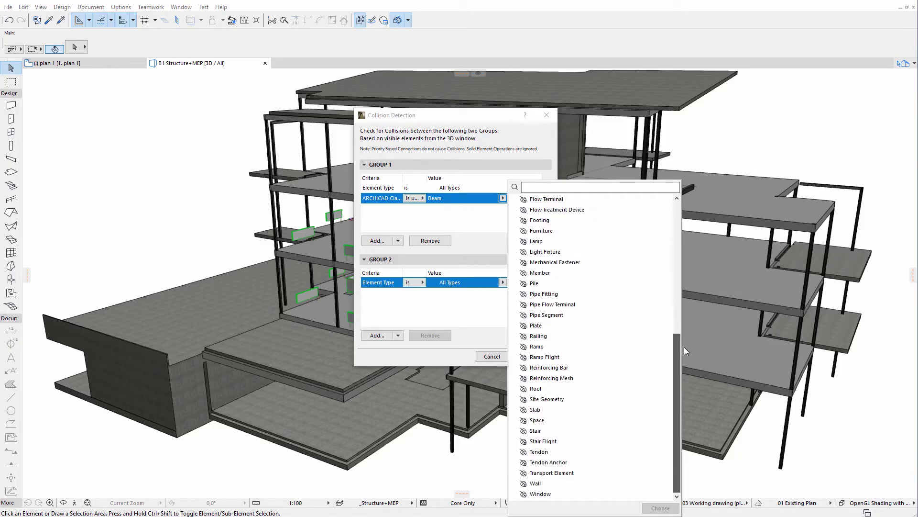
click(547, 484)
click(651, 508)
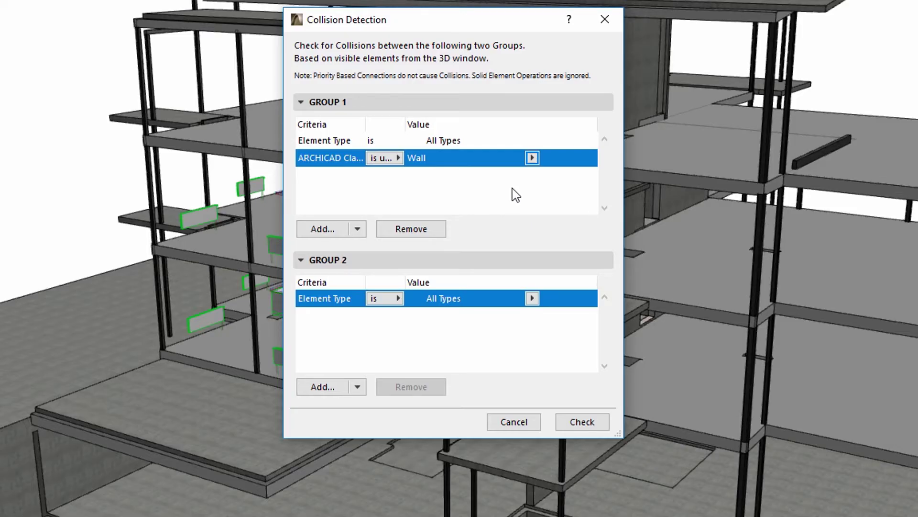
click(383, 314)
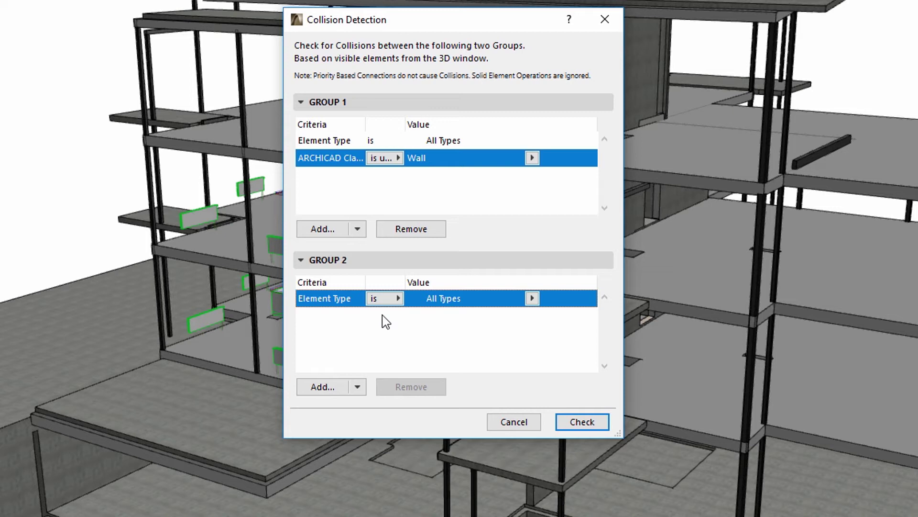
Add a Group 2 criterion 'Layer Name contains warmwater' and run the collision check
click(342, 388)
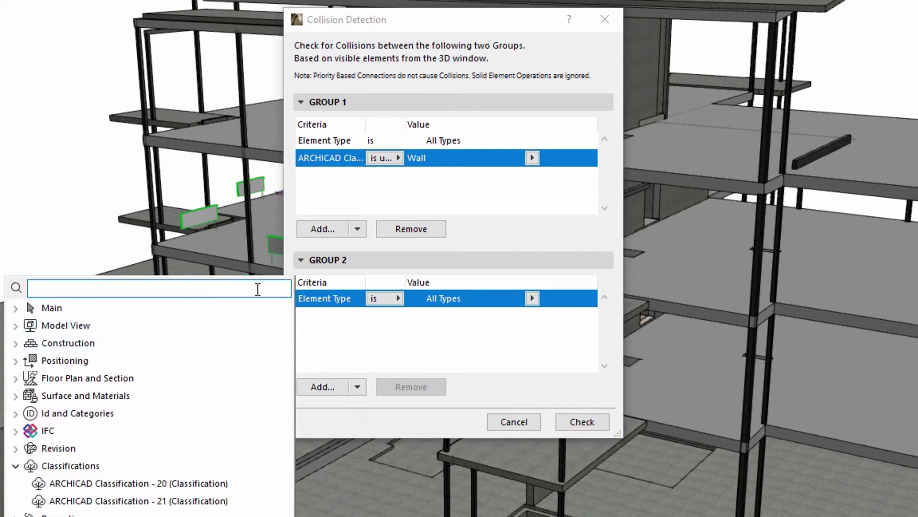
text(lay)
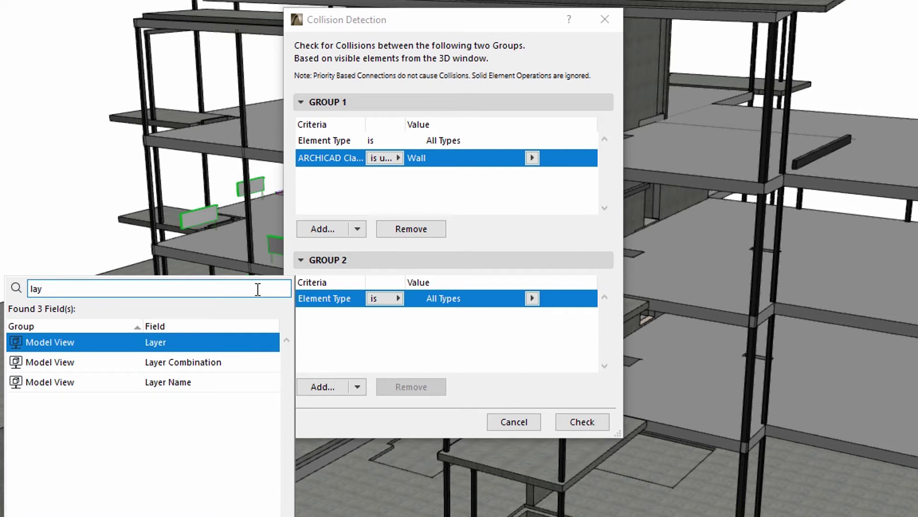
click(227, 381)
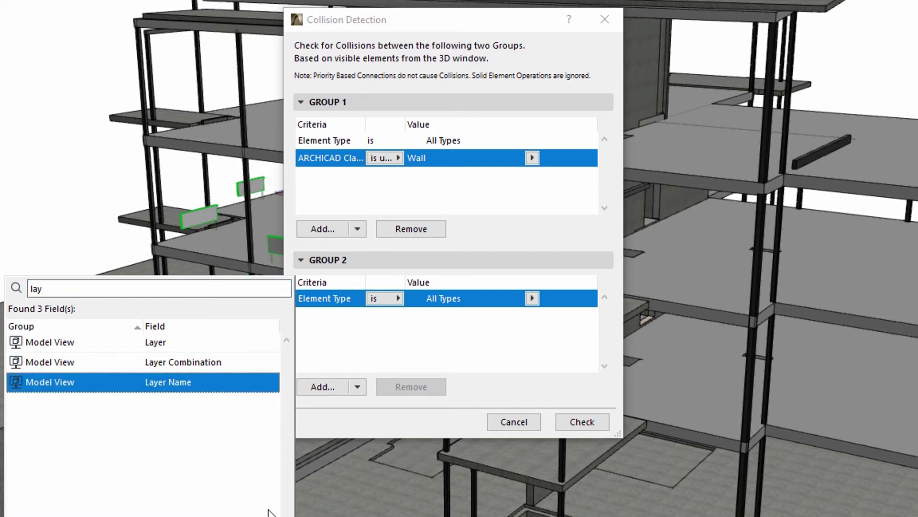
key(Return)
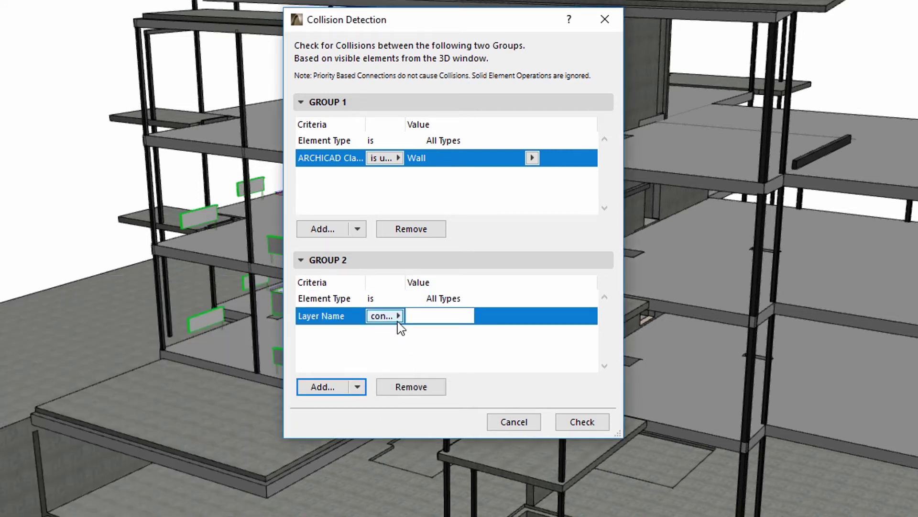
click(398, 317)
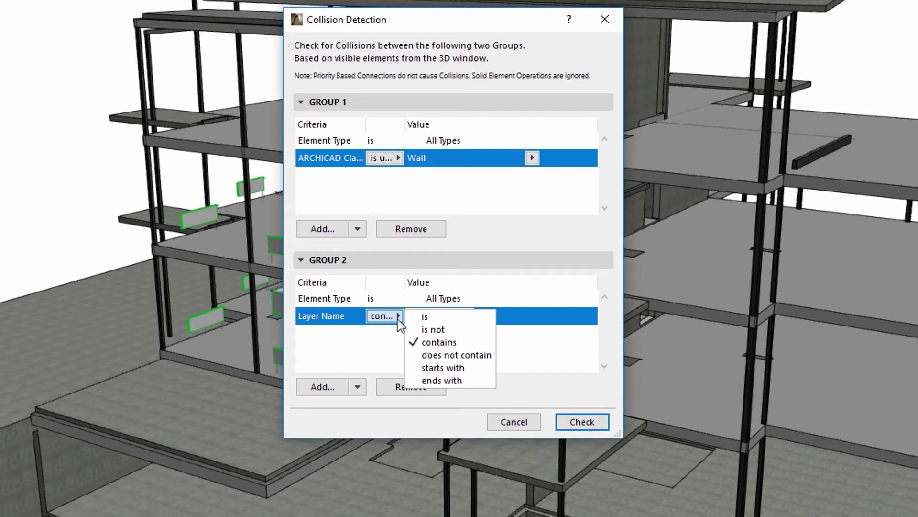
click(423, 314)
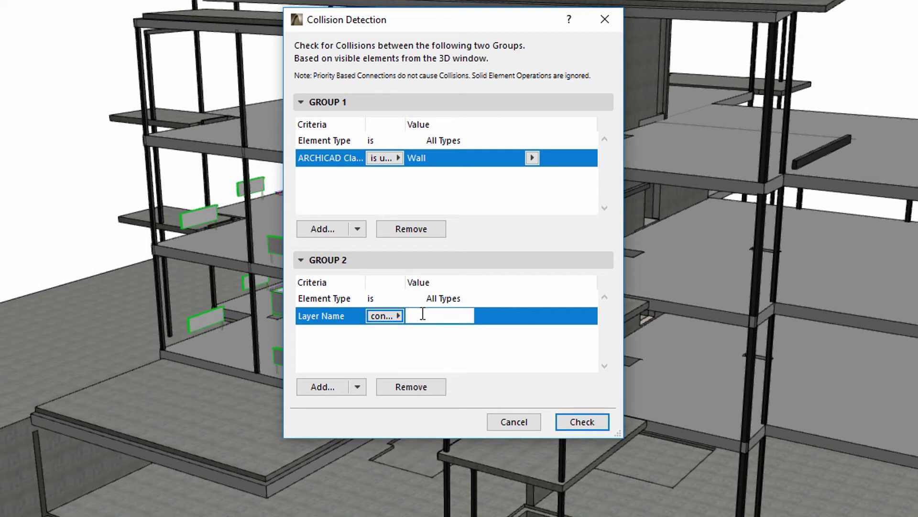
text(war)
text(mwater)
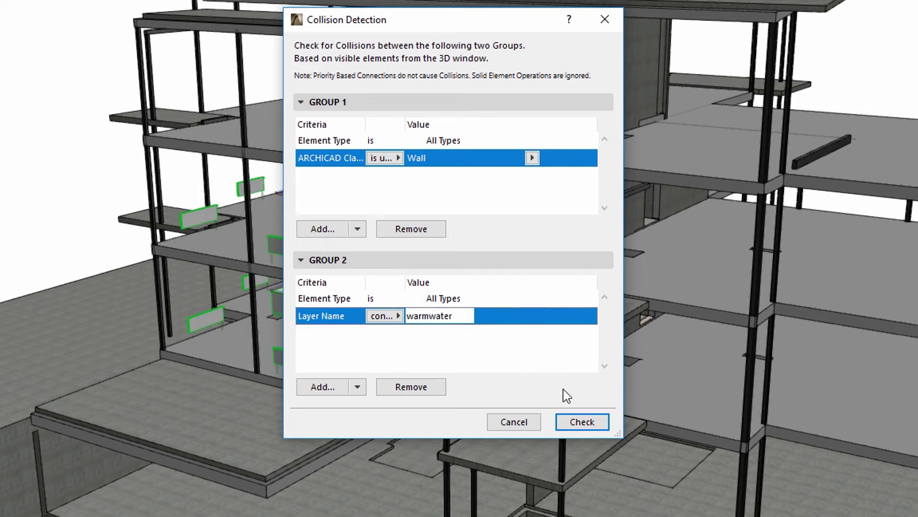
click(578, 421)
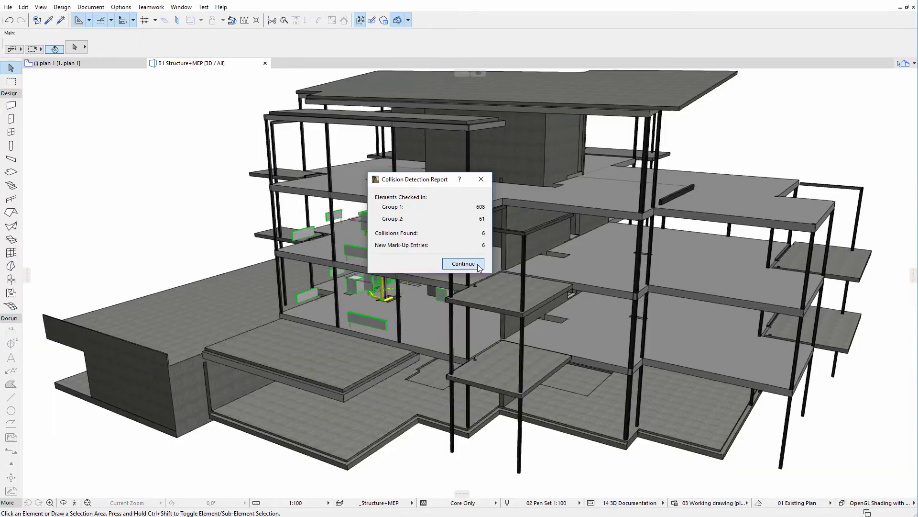
Dismiss the collision report and open the Mark-Up Tools listing Clash 001–004
click(490, 269)
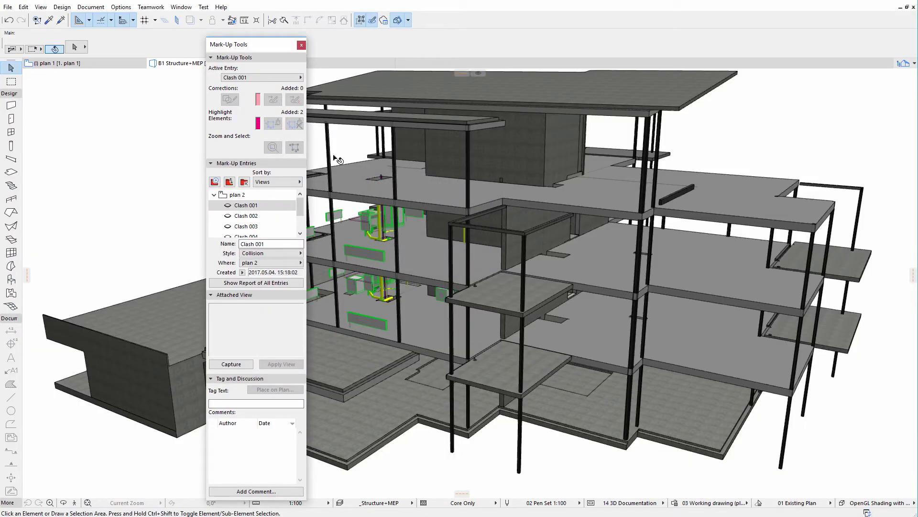
Review the Clash 001–003 entries and zoom the 3D view to Clash 003
drag(259, 46, 243, 50)
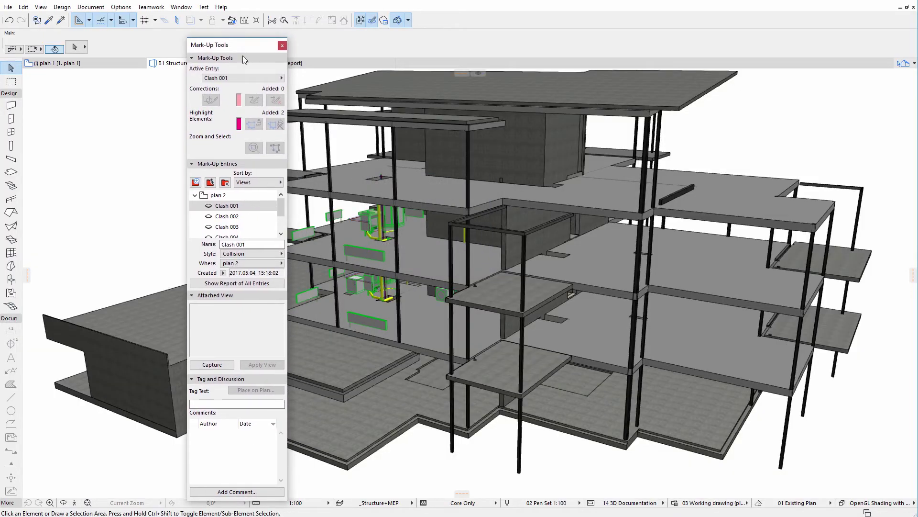
click(217, 210)
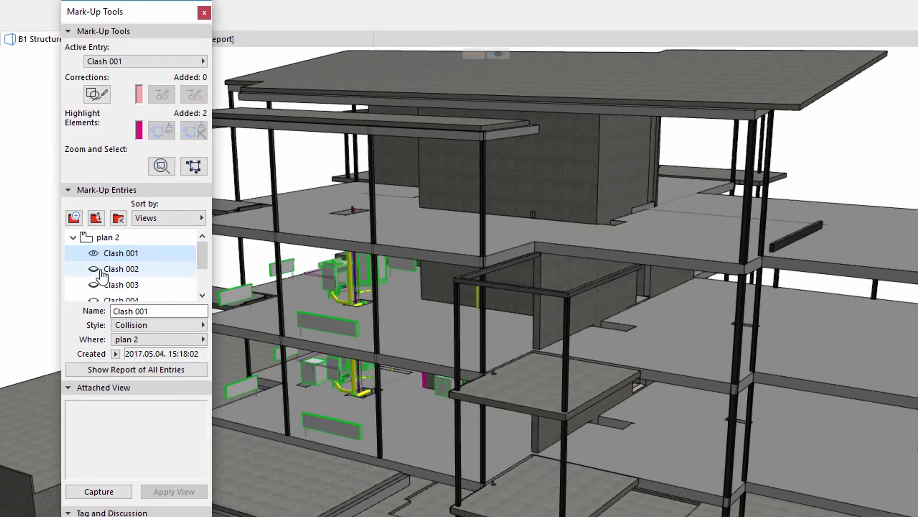
click(97, 269)
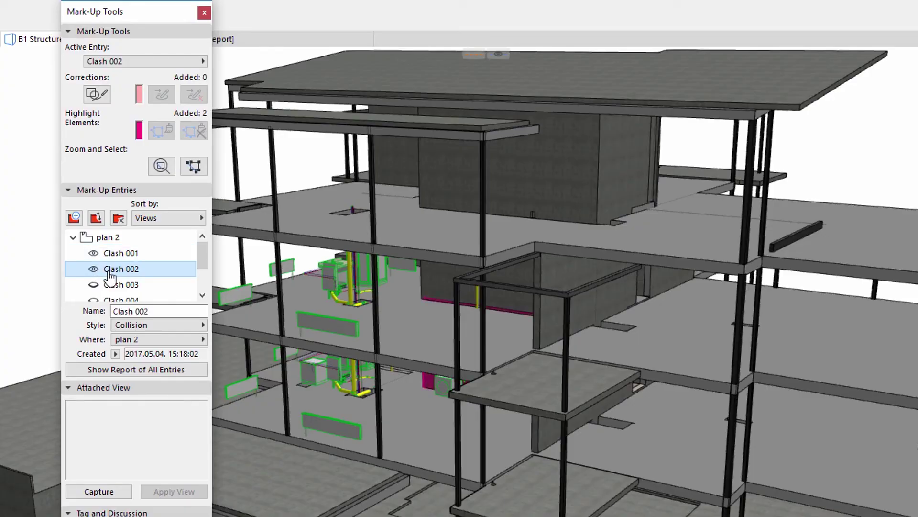
click(99, 286)
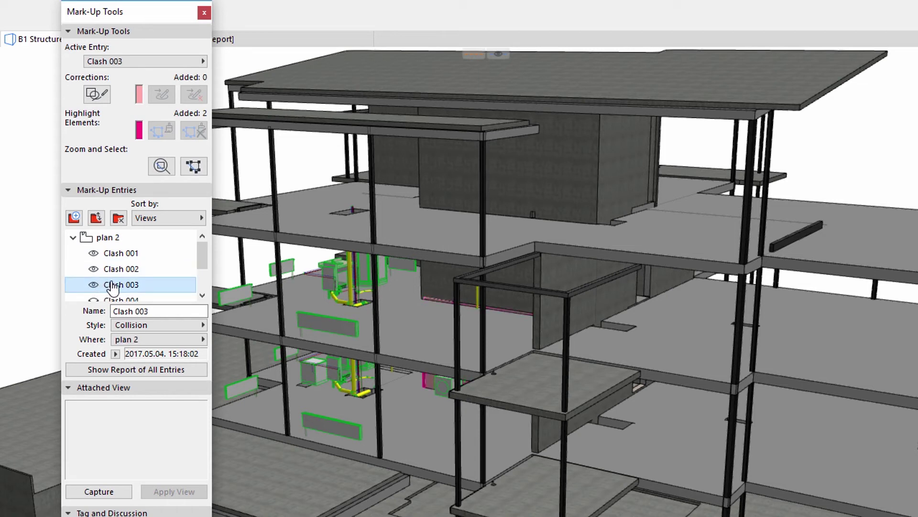
click(162, 166)
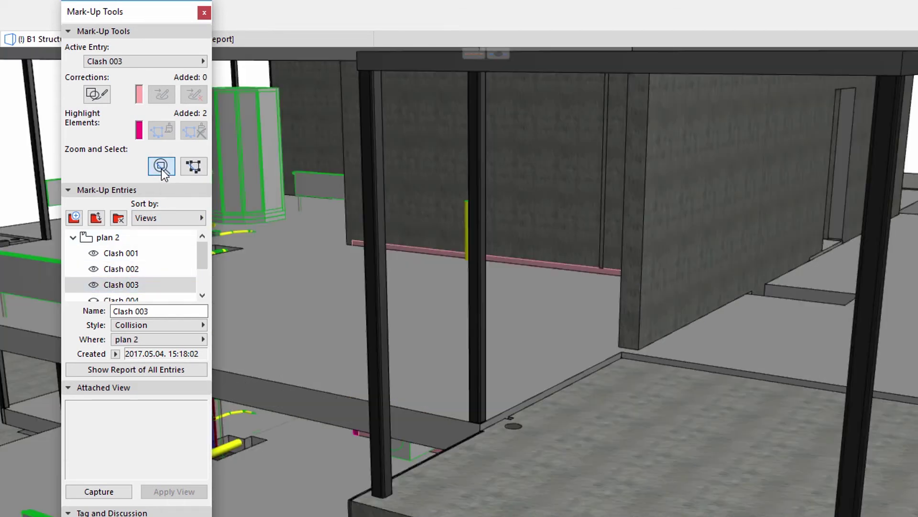
Widen the view, then make Clash 001 active and zoom to it
mouse_move(292, 415)
middle_down()
mouse_move(692, 412)
mouse_move(487, 310)
middle_up()
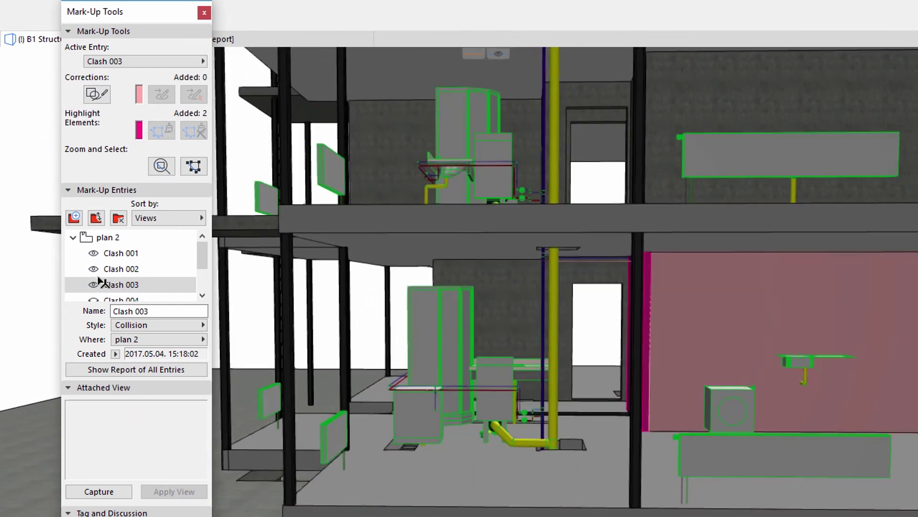
click(119, 253)
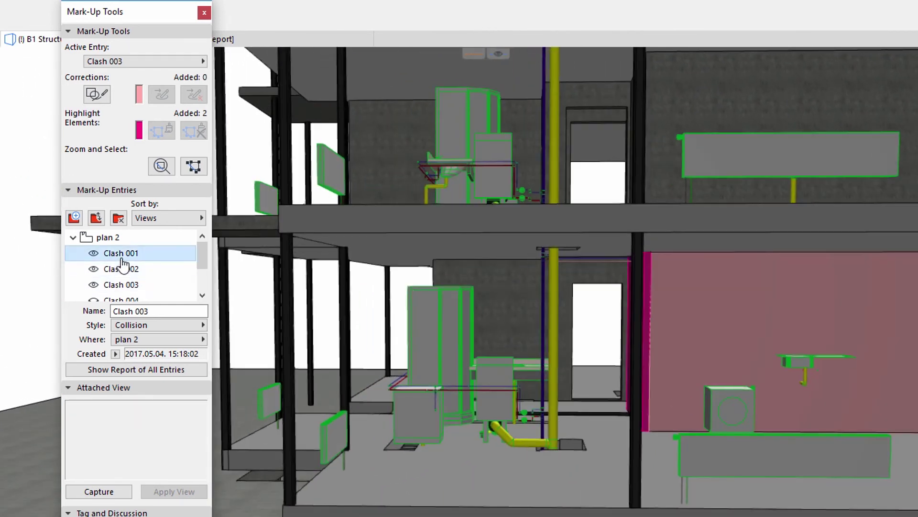
click(162, 167)
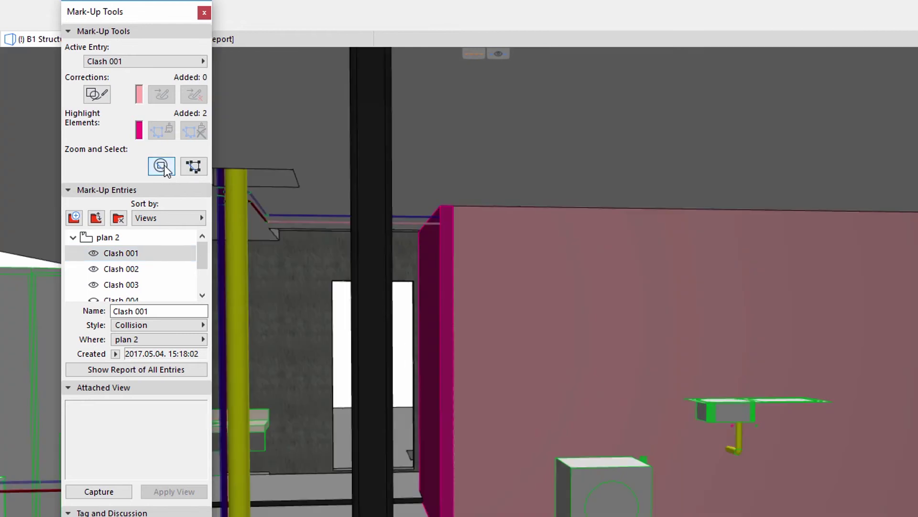
Select the Clash 001 elements, hide the Clash 002 and 003 highlights, and refocus on Clash 001
click(193, 167)
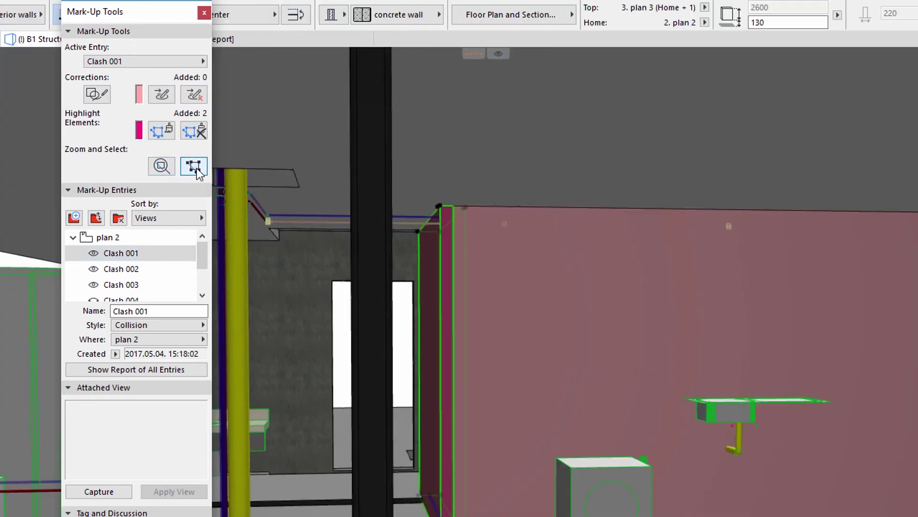
scroll(283, 248, up, 1)
shift+middle_drag(283, 247, 329, 246)
click(93, 268)
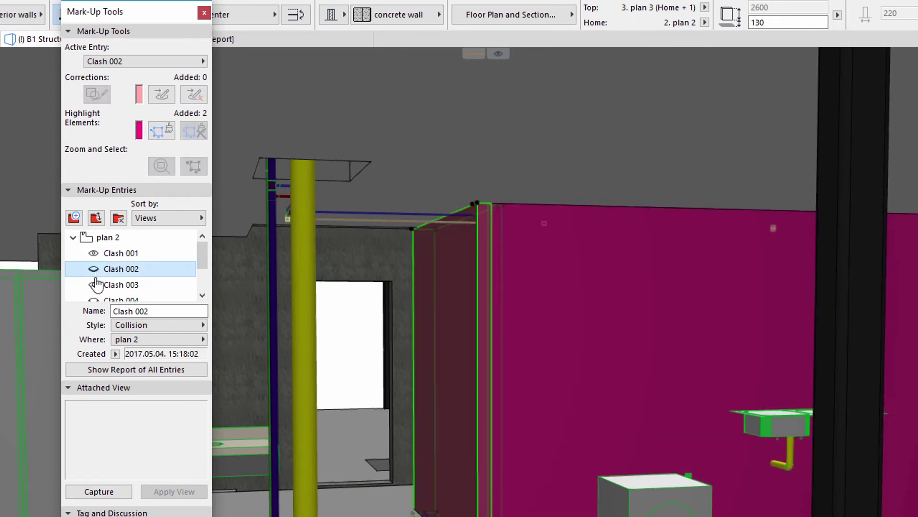
click(95, 286)
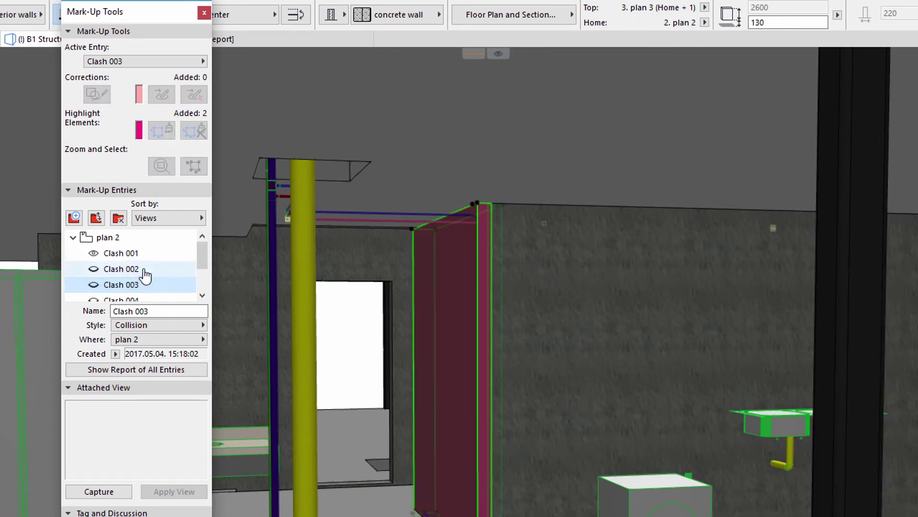
click(123, 253)
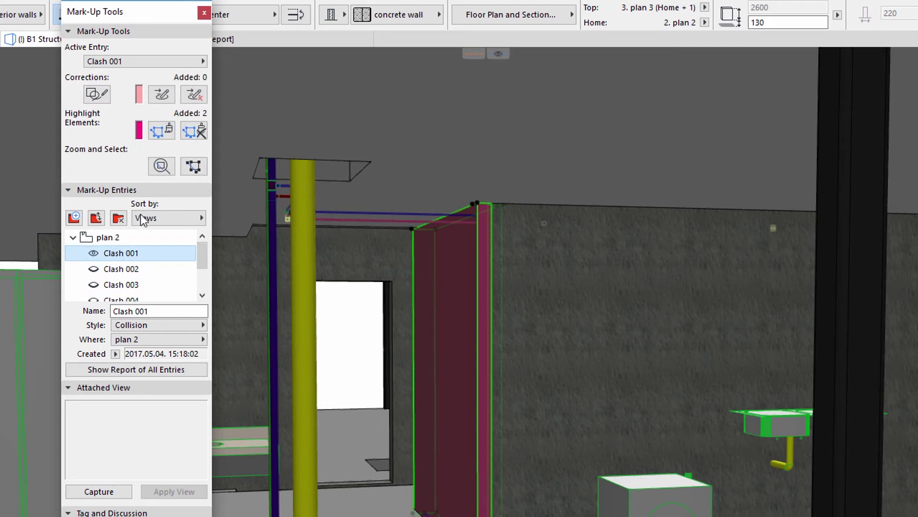
click(163, 166)
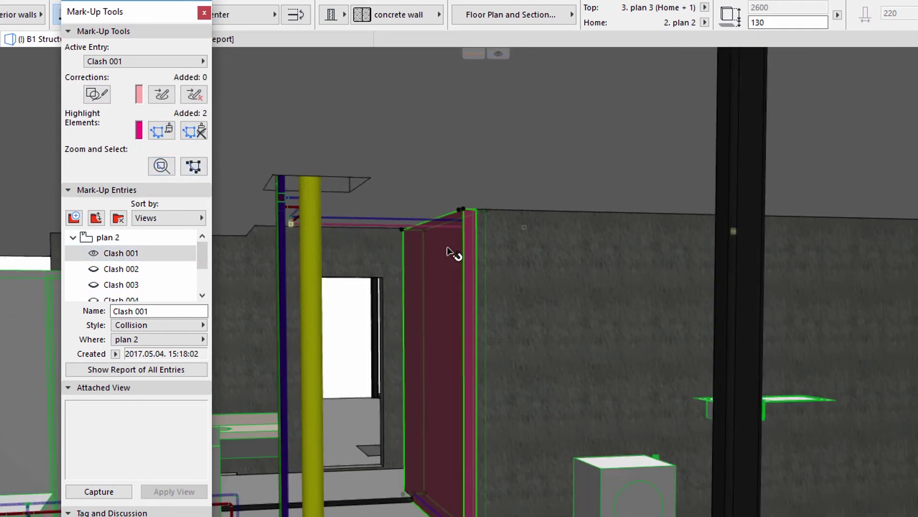
Frame the Clash 001 collision and select the clashing magenta element to read its properties
scroll(452, 241, up, 3)
scroll(452, 242, down, 1)
scroll(452, 242, down, 1)
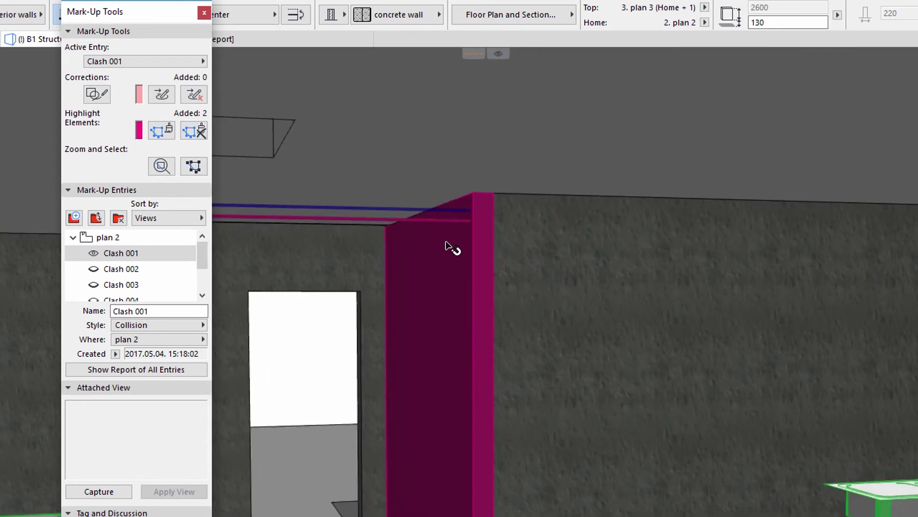
scroll(451, 242, down, 1)
mouse_move(438, 305)
shift+middle_down()
mouse_move(521, 297)
mouse_move(502, 308)
mouse_move(455, 303)
mouse_move(507, 274)
shift+middle_up()
click(504, 221)
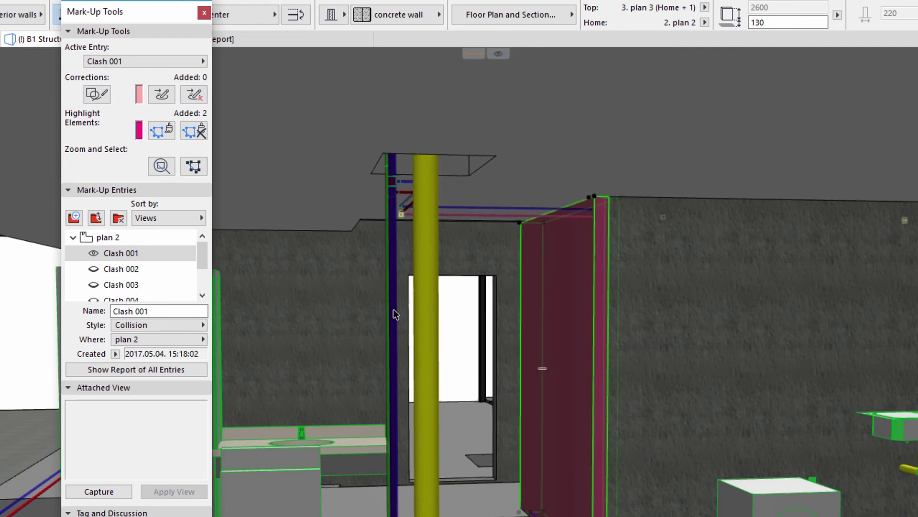
Attach a snapshot of the current 3D view to Clash 001 and tag it 'Clash 001'
click(124, 493)
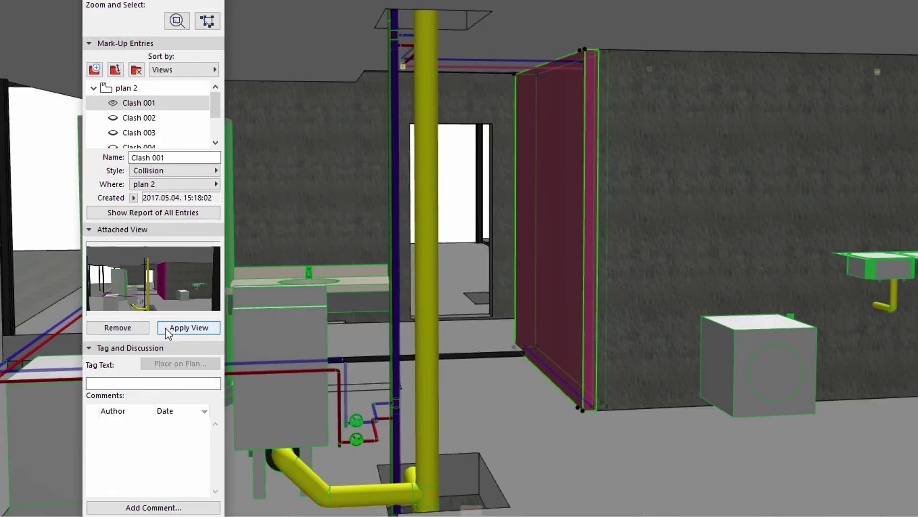
click(147, 383)
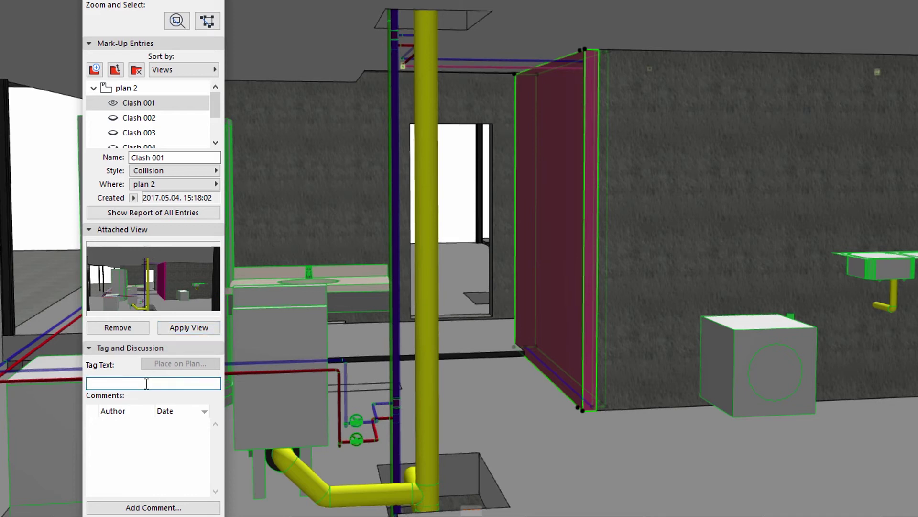
text(C)
text(lash )
text(001)
Add the comment 'Please solve the collision!' to the Clash 001 mark-up entry
click(155, 506)
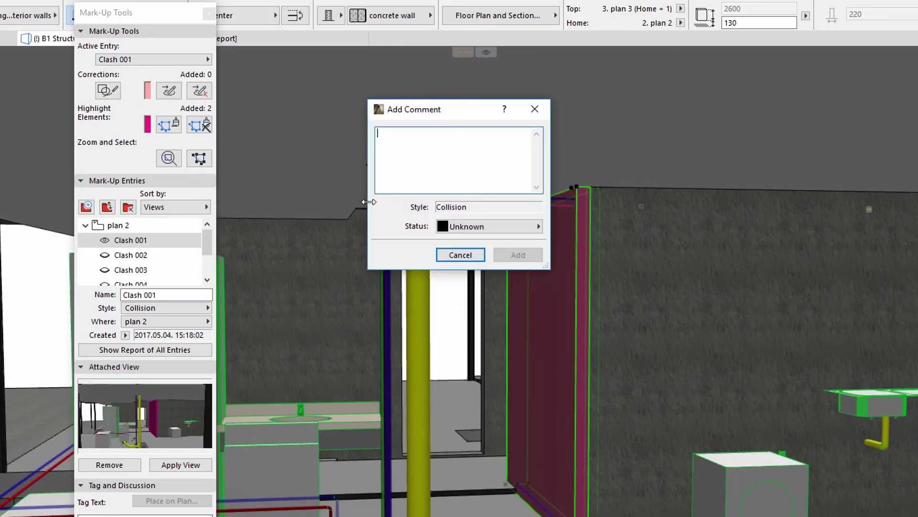
text(Please solve the collision)
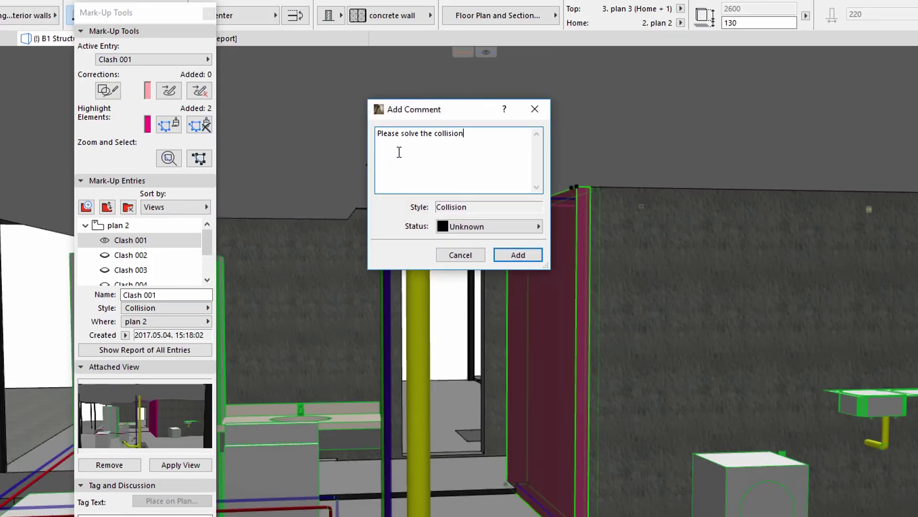
text(!)
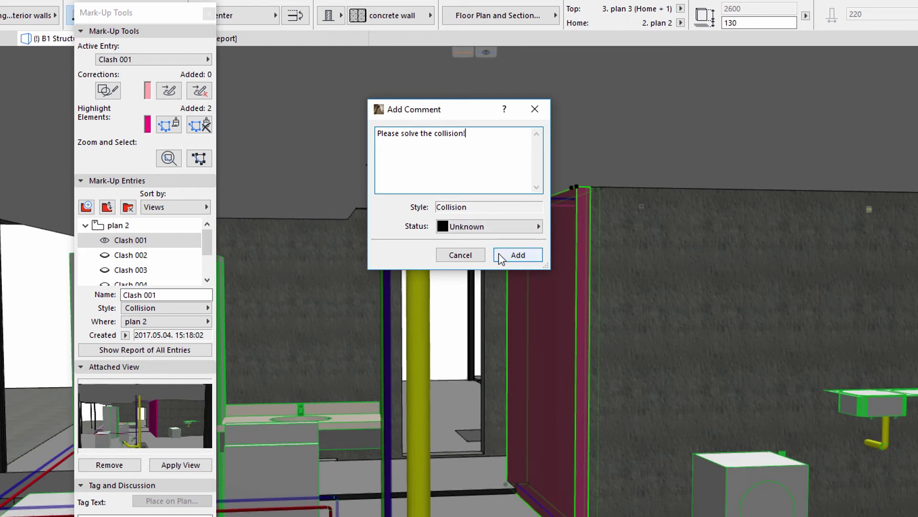
click(501, 257)
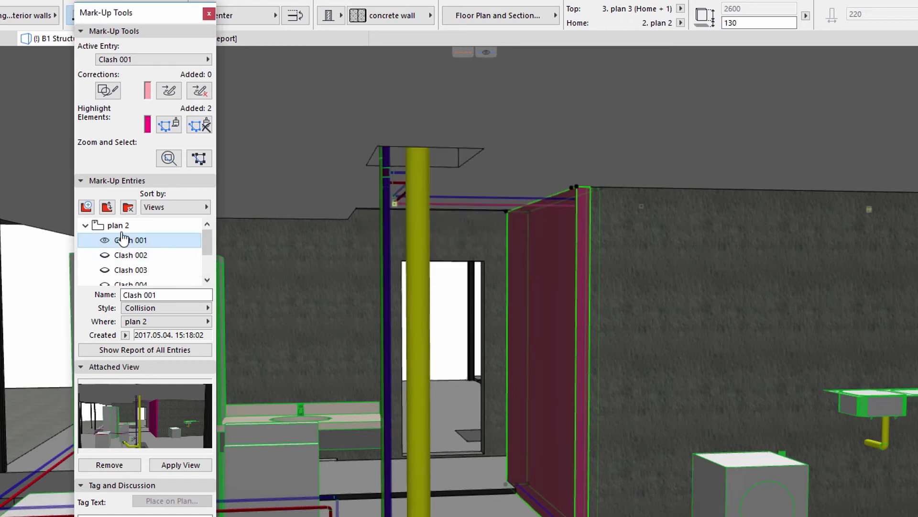
Export the Clash 001 mark-up entry as the BCF file 'clash001'
click(108, 209)
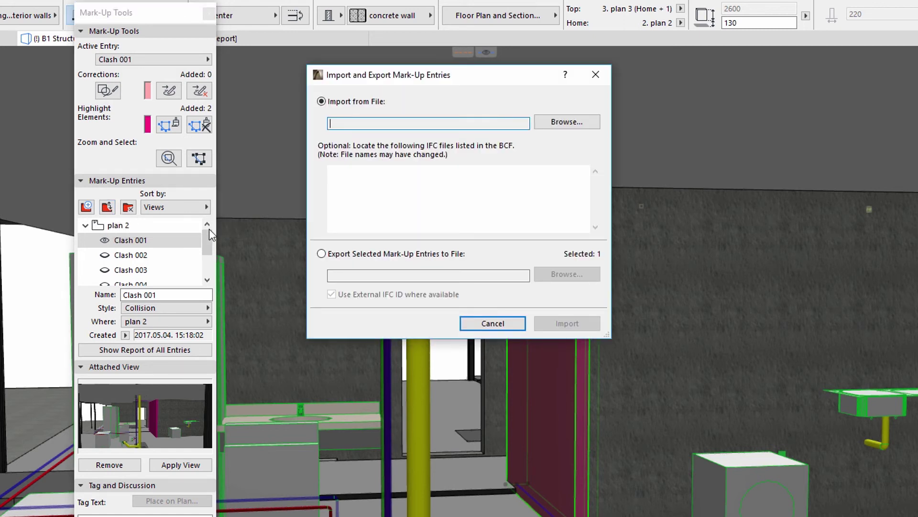
click(321, 254)
click(382, 274)
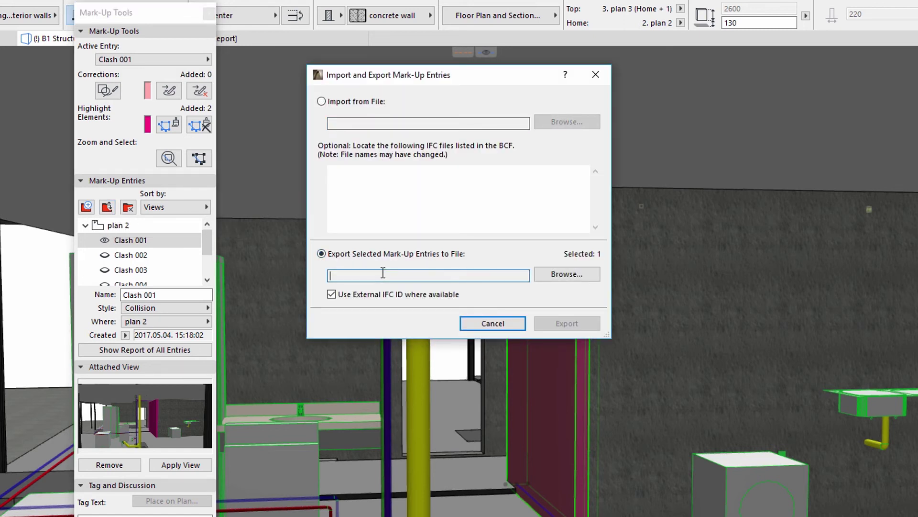
click(555, 277)
text(clash0)
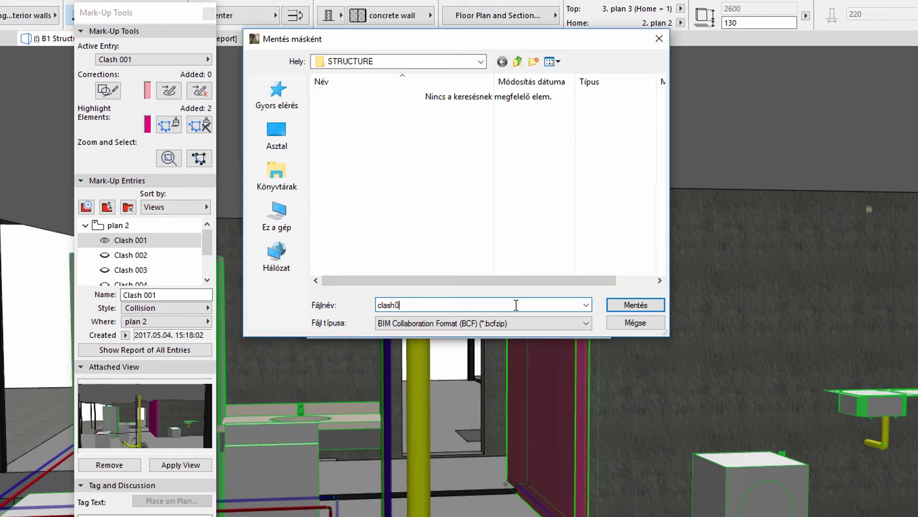
text(01)
click(617, 304)
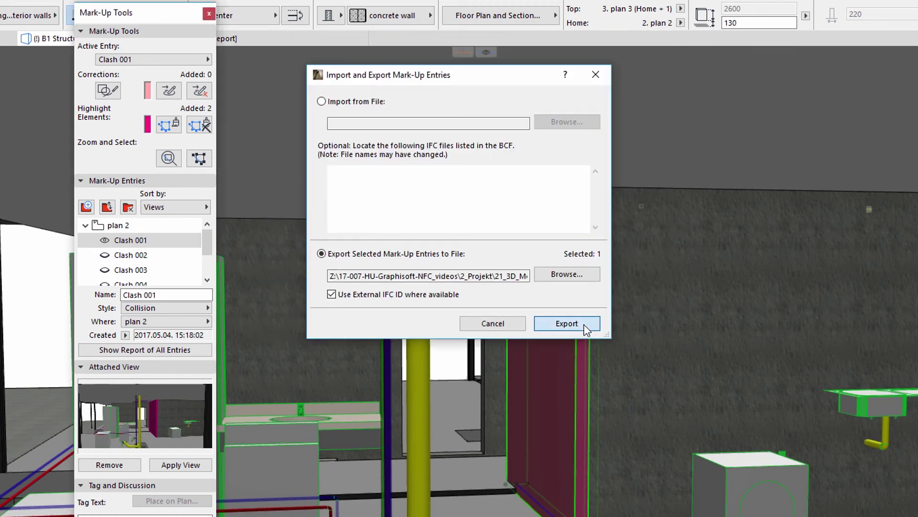
click(584, 325)
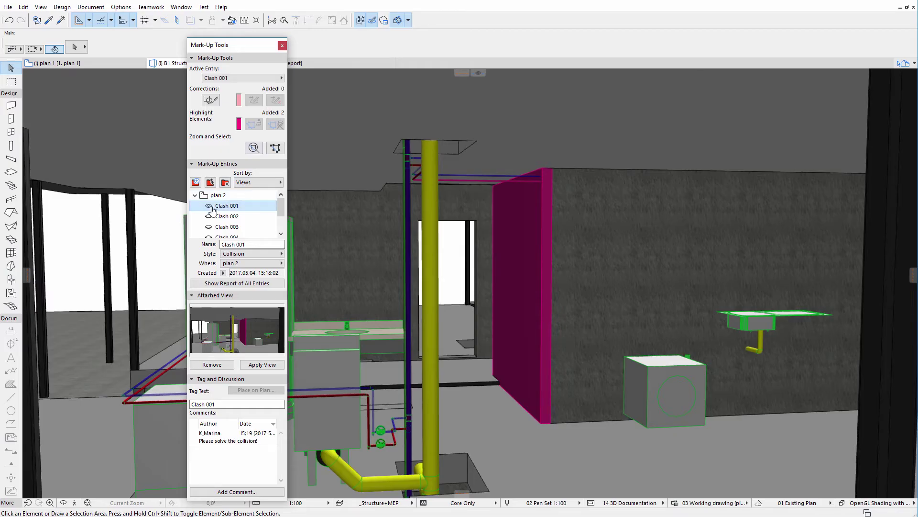
Hide the Clash 001 highlight, close the mark-up tools, and view the building from the left
click(208, 206)
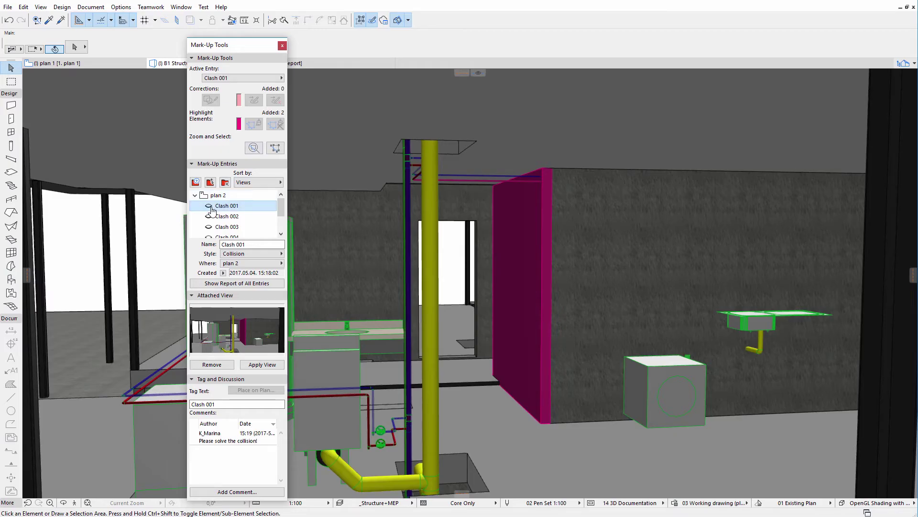
click(282, 50)
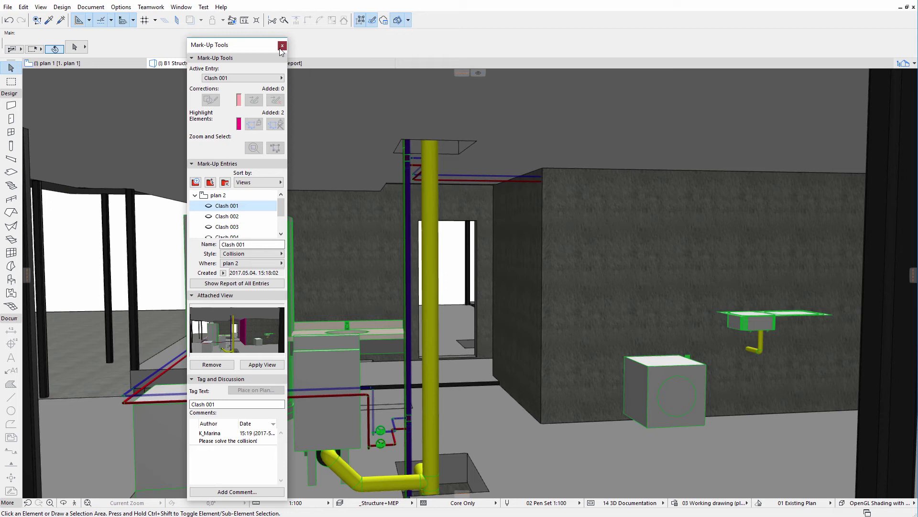
click(282, 46)
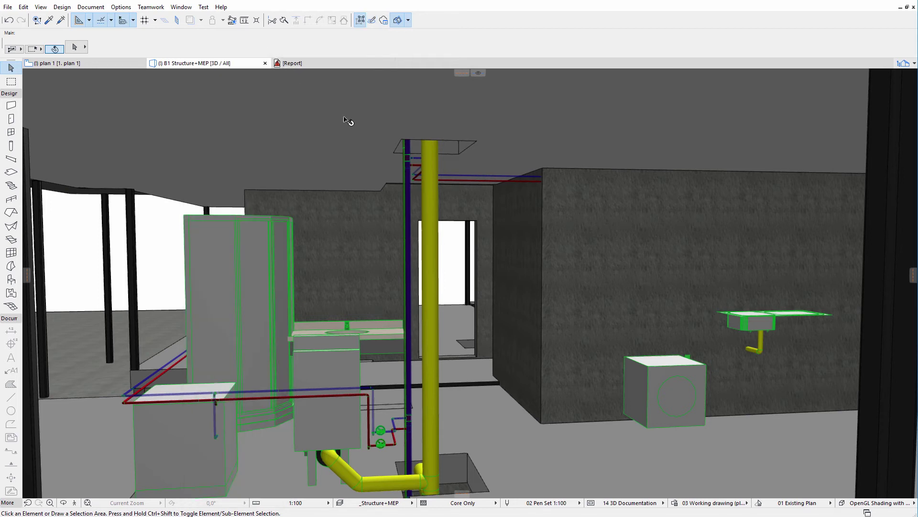
scroll(348, 121, down, 2)
scroll(348, 123, down, 1)
scroll(352, 132, down, 2)
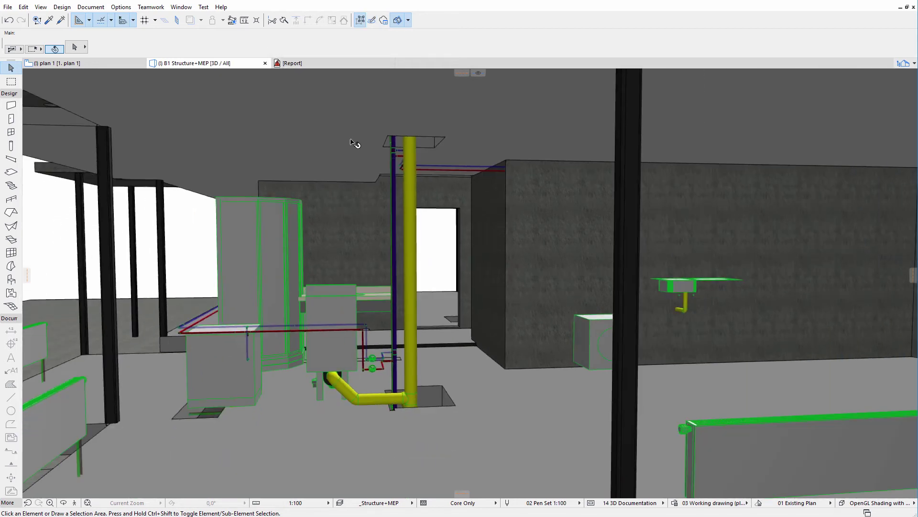
scroll(356, 148, down, 1)
scroll(358, 150, down, 2)
scroll(369, 153, down, 2)
scroll(435, 199, down, 2)
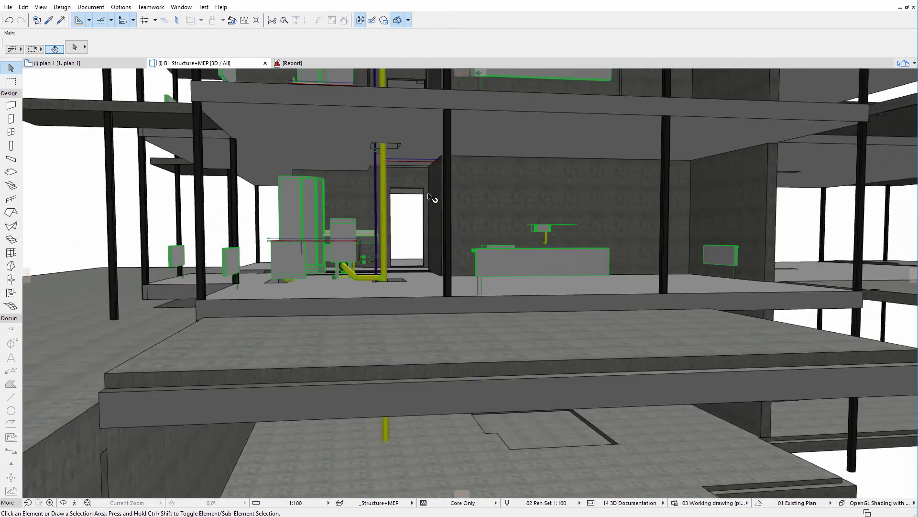
scroll(399, 204, down, 1)
shift+middle_drag(398, 204, 299, 200)
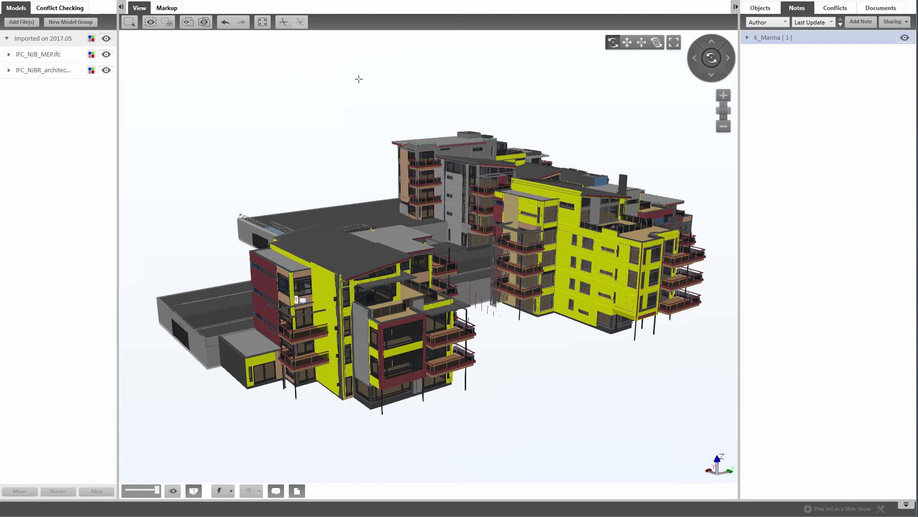
Hide the architectural model to inspect the MEP pipework alone, then show it again
click(106, 70)
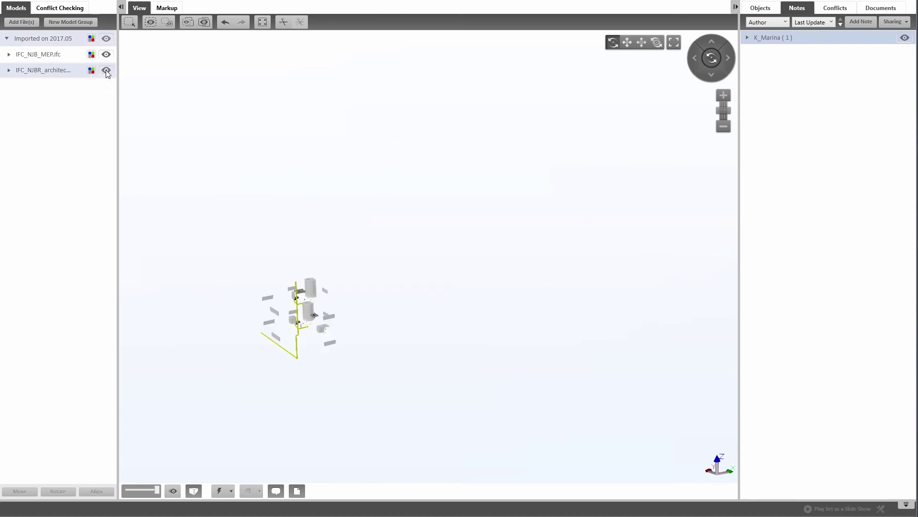
scroll(262, 329, up, 5)
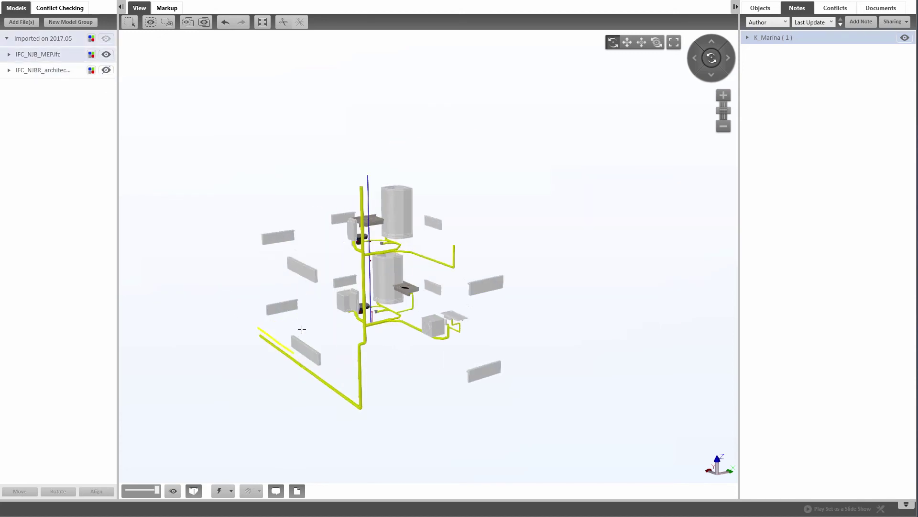
mouse_move(301, 329)
mouse_down()
mouse_move(378, 328)
mouse_move(294, 281)
mouse_up()
click(105, 69)
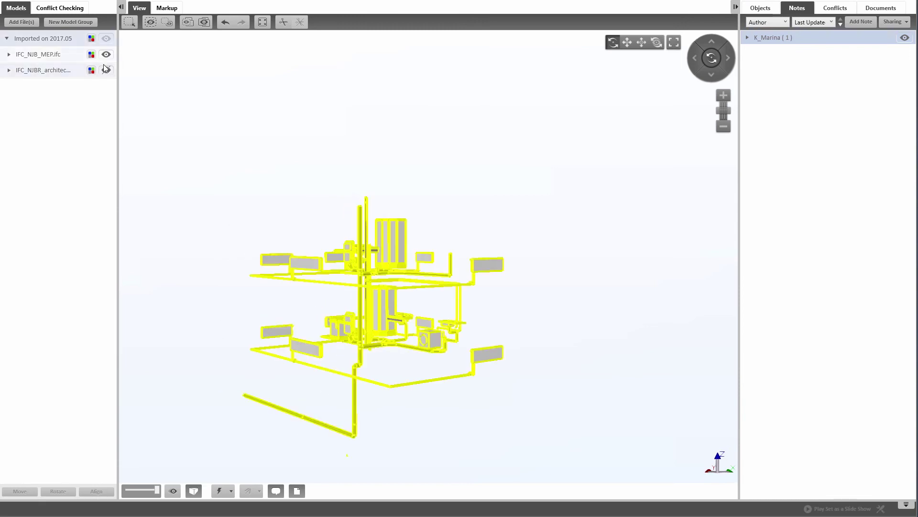
click(105, 70)
scroll(297, 202, down, 3)
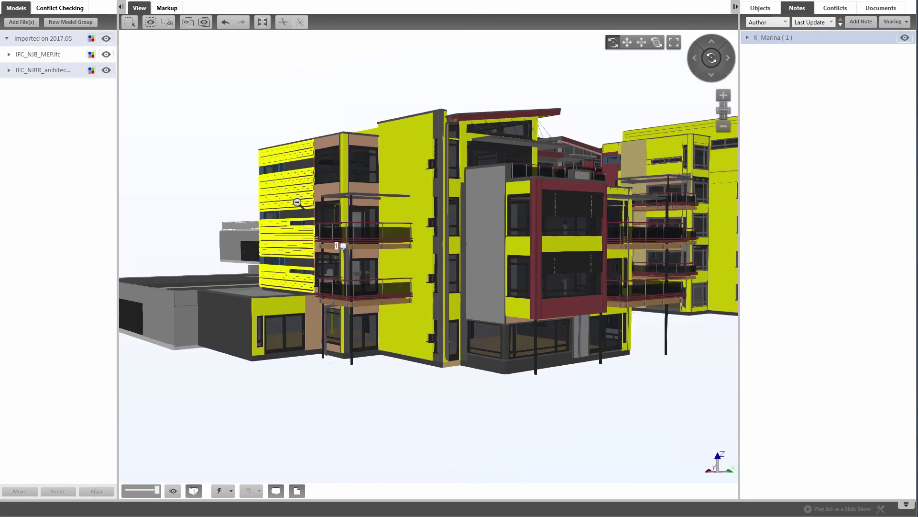
click(106, 70)
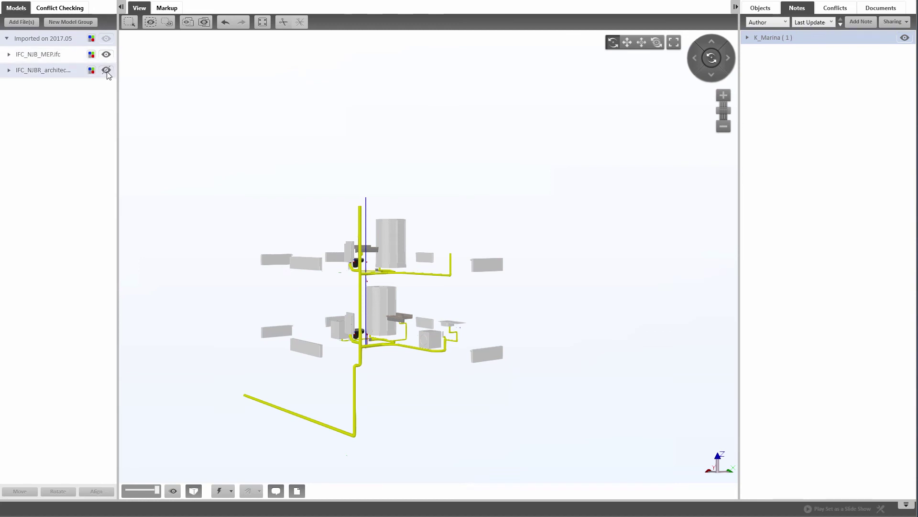
click(106, 70)
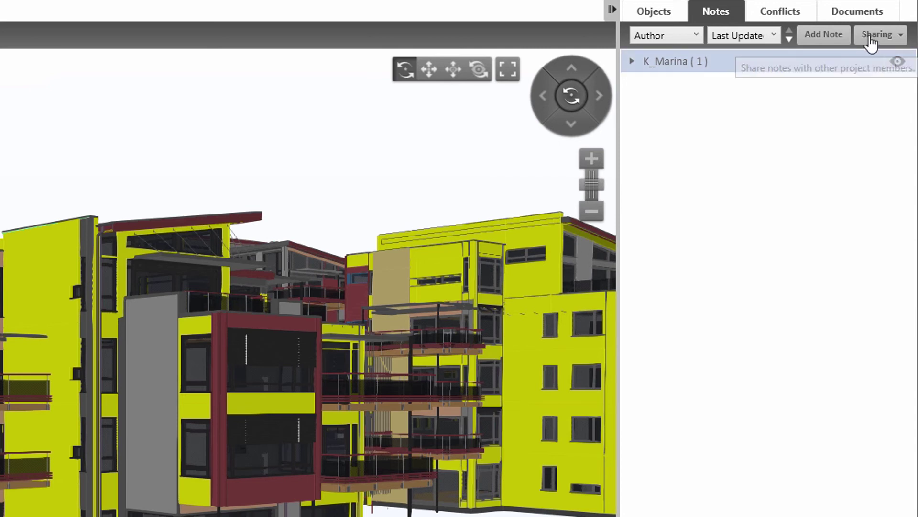
Import notes from clash001.bcfzip and open the 'Please solve the collision!' note
click(877, 35)
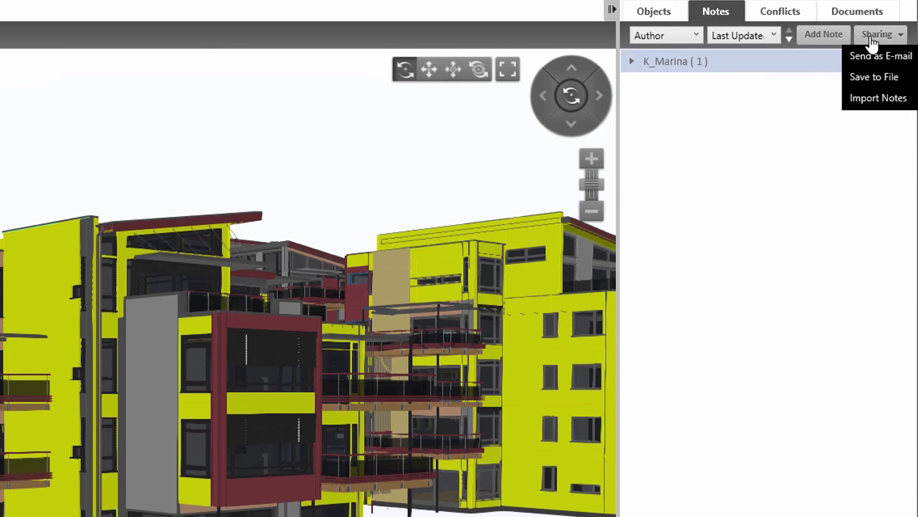
click(862, 98)
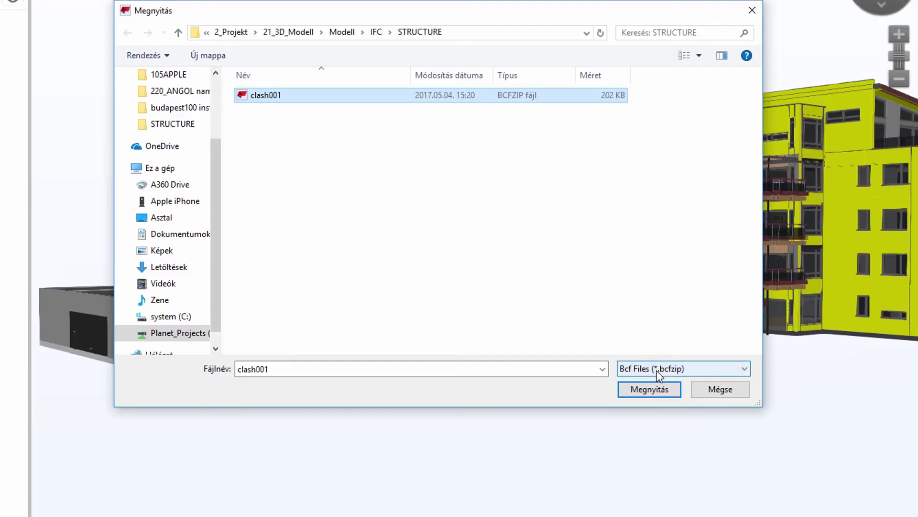
click(659, 399)
click(645, 59)
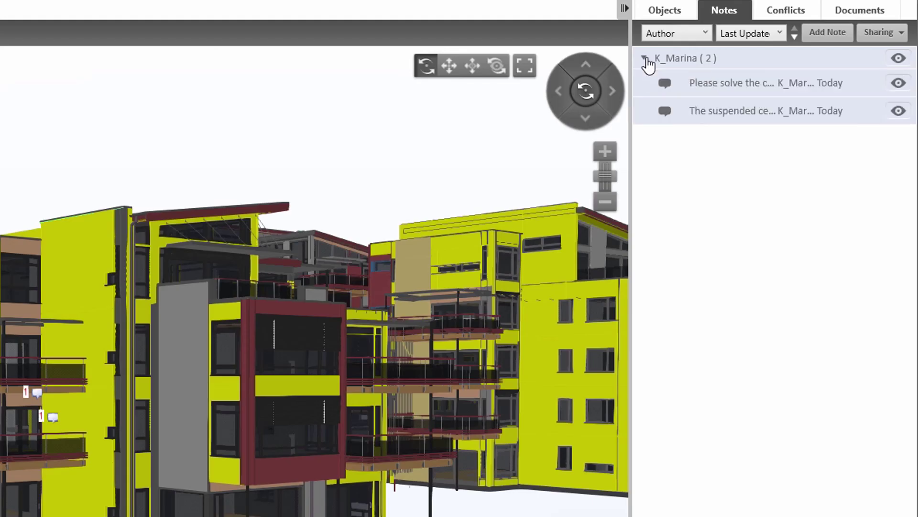
double_click(688, 85)
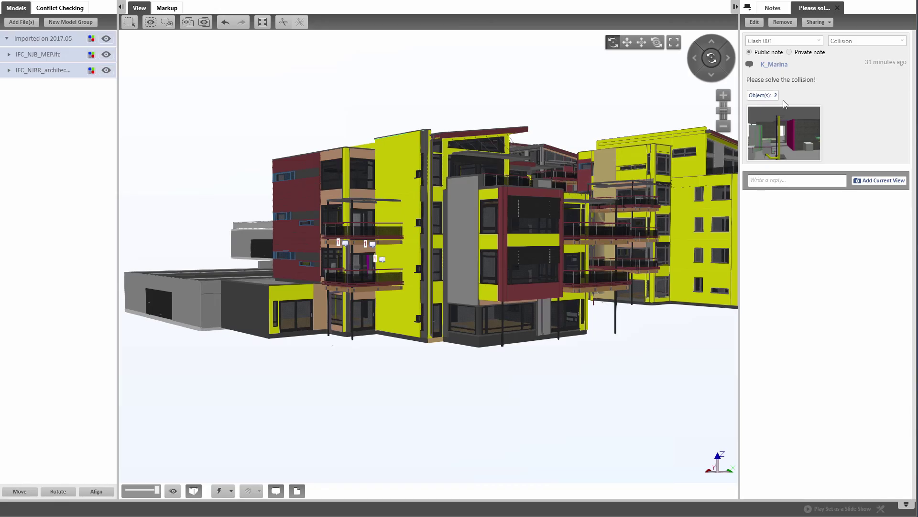
mouse_move(783, 133)
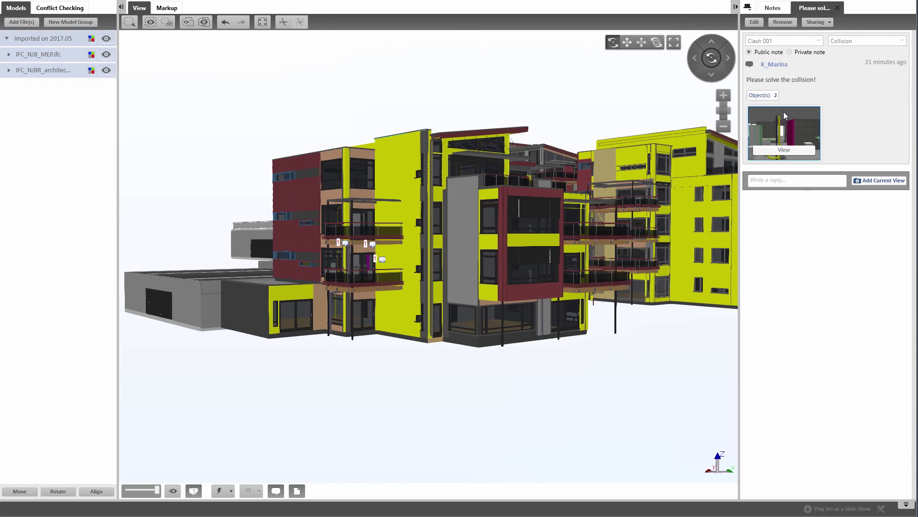
Jump to the collision note's saved clash view, then open the suspended ceiling note
click(784, 110)
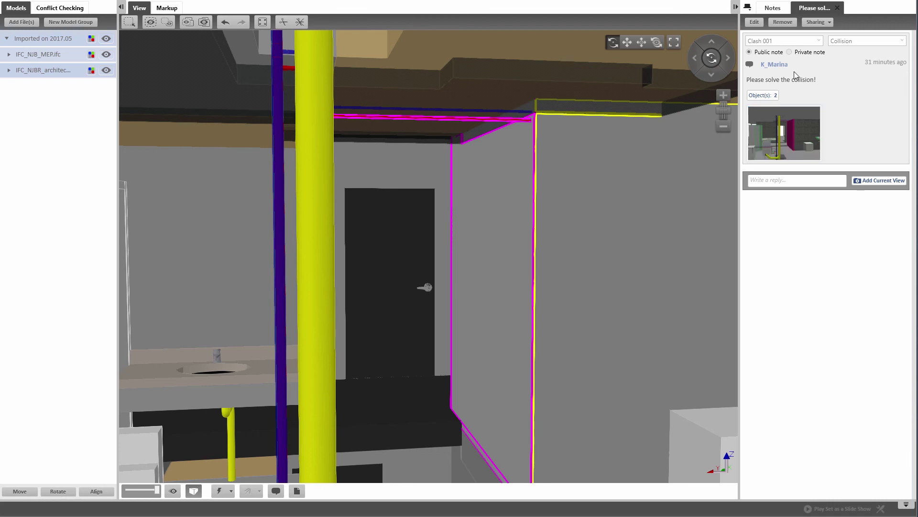
click(772, 8)
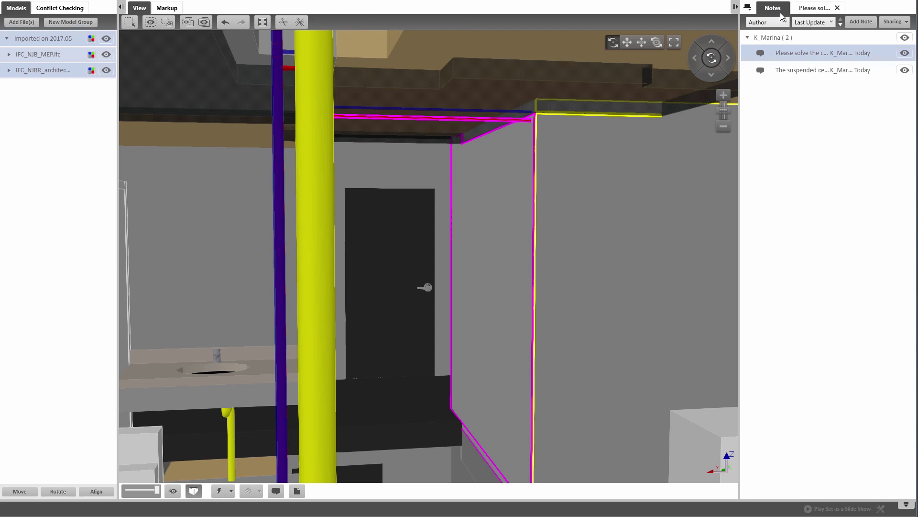
click(783, 71)
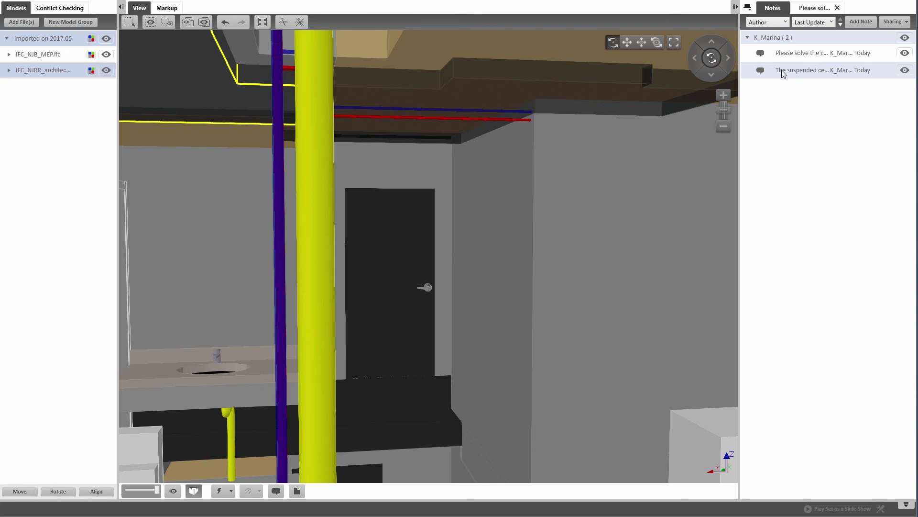
double_click(783, 73)
Show the suspended ceiling note's saved view and save the note as BCF file 'ceiling'
click(787, 116)
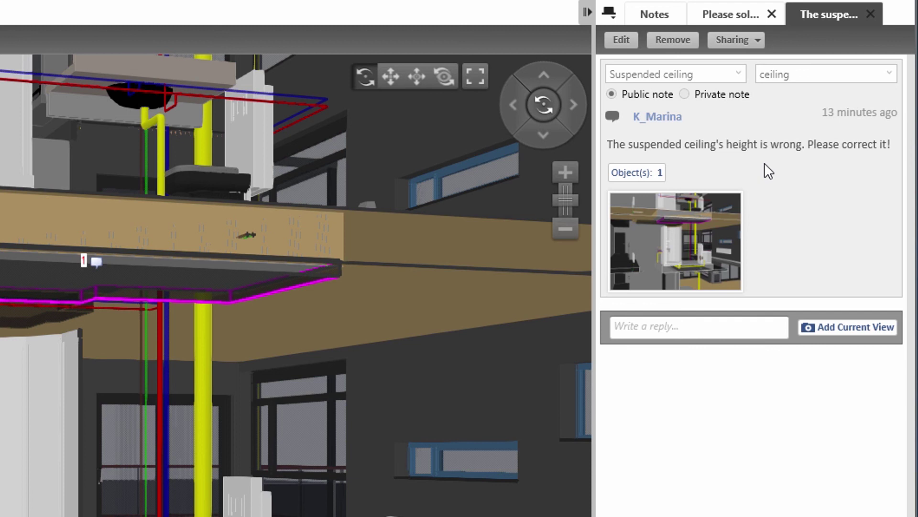
click(748, 42)
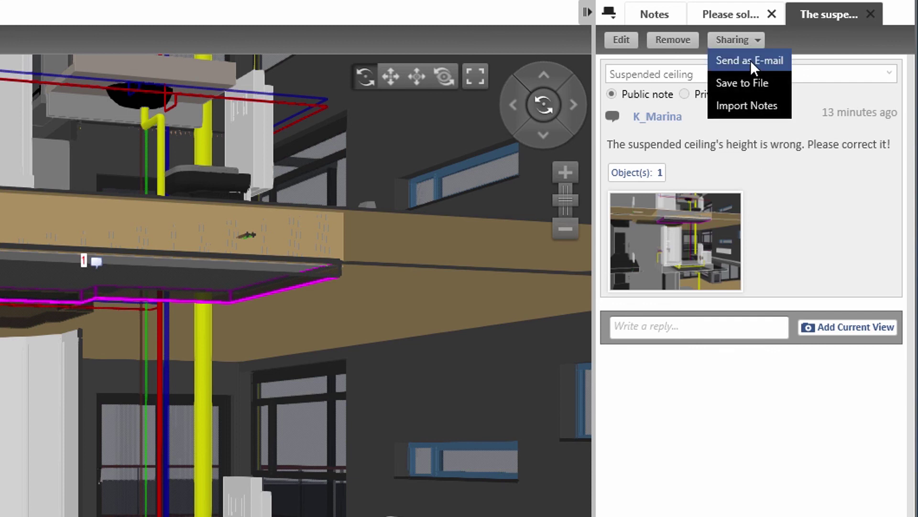
click(750, 88)
text(ceiling)
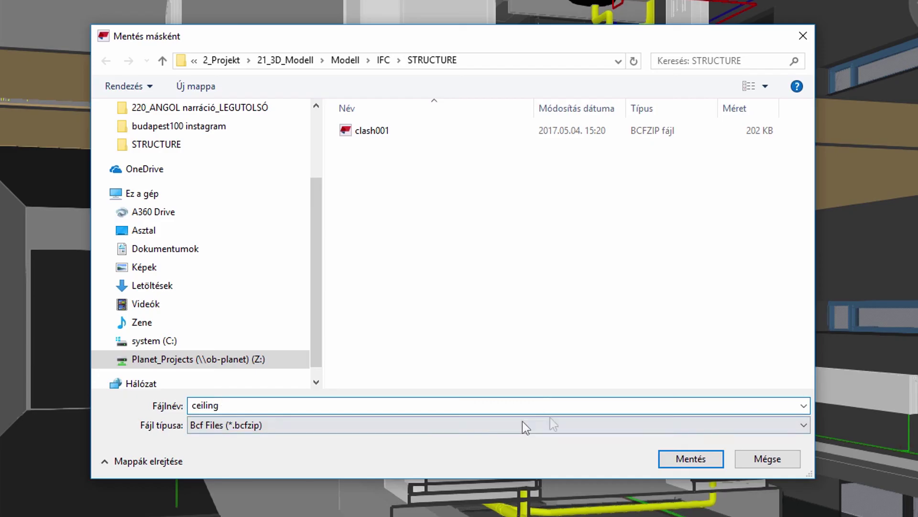
click(670, 461)
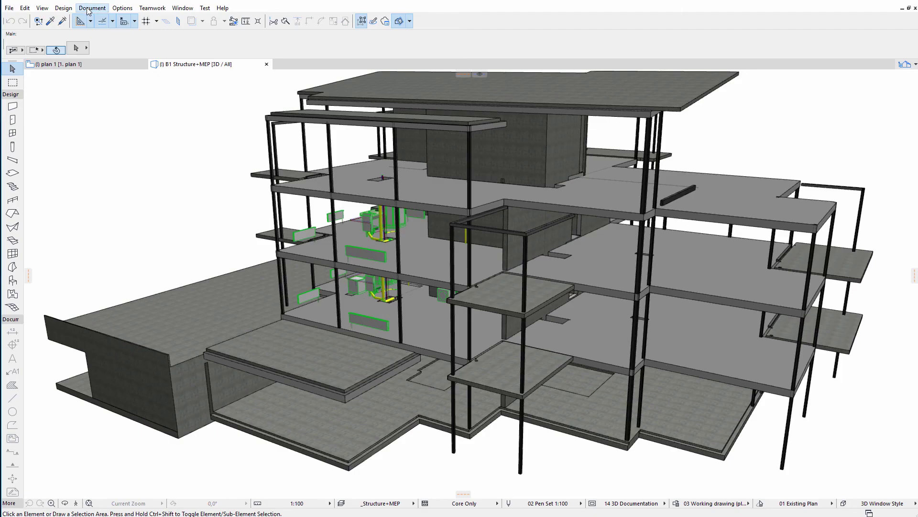
Import ceiling.bcfzip into ARCHICAD's mark-up entries and make Suspended ceiling the active entry
click(91, 8)
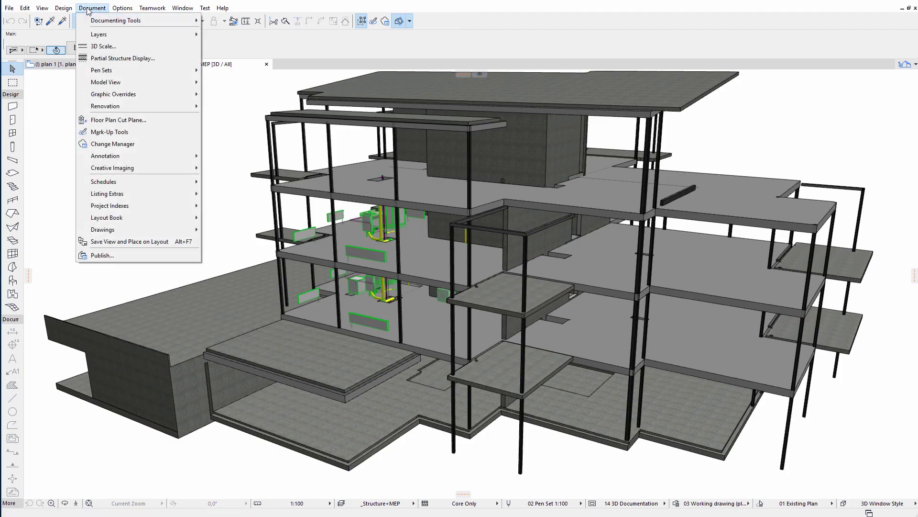
click(106, 131)
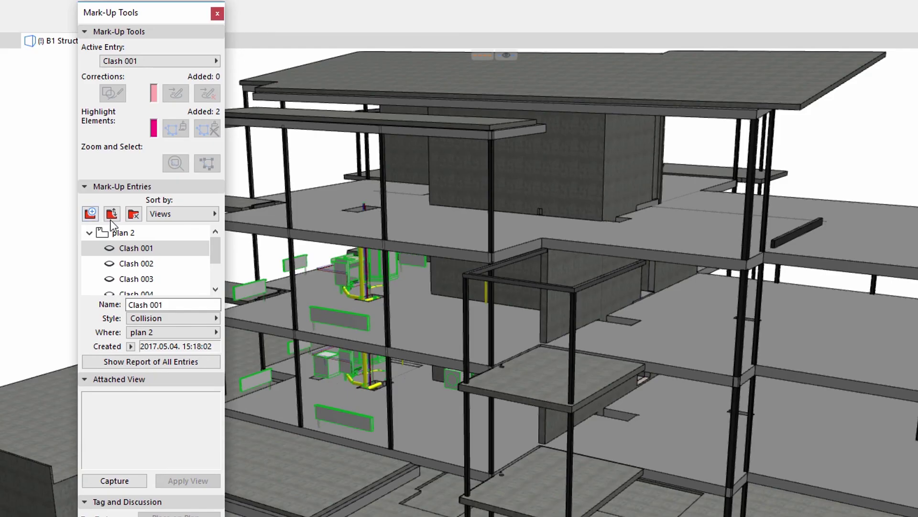
click(111, 219)
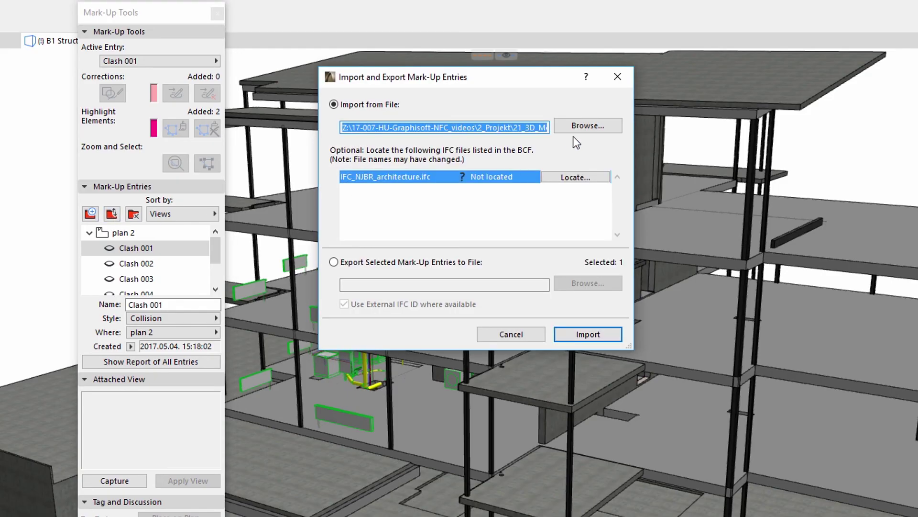
click(575, 131)
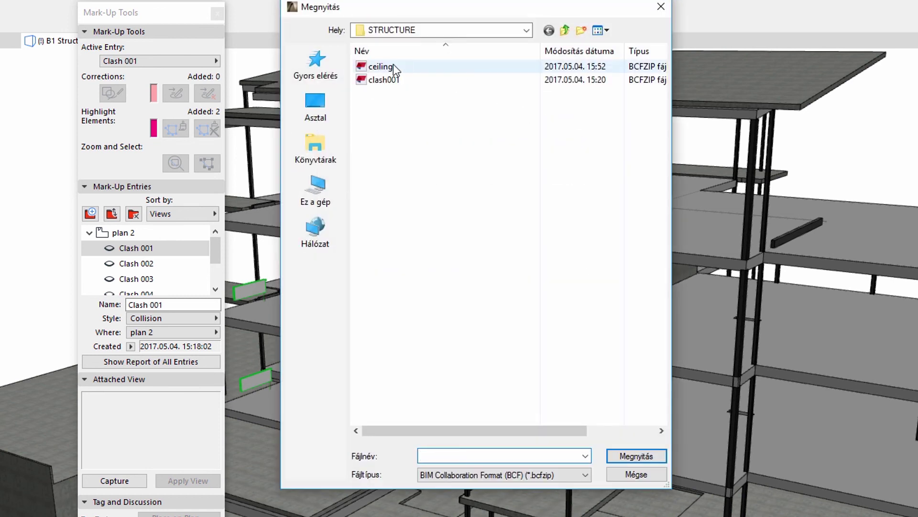
double_click(391, 66)
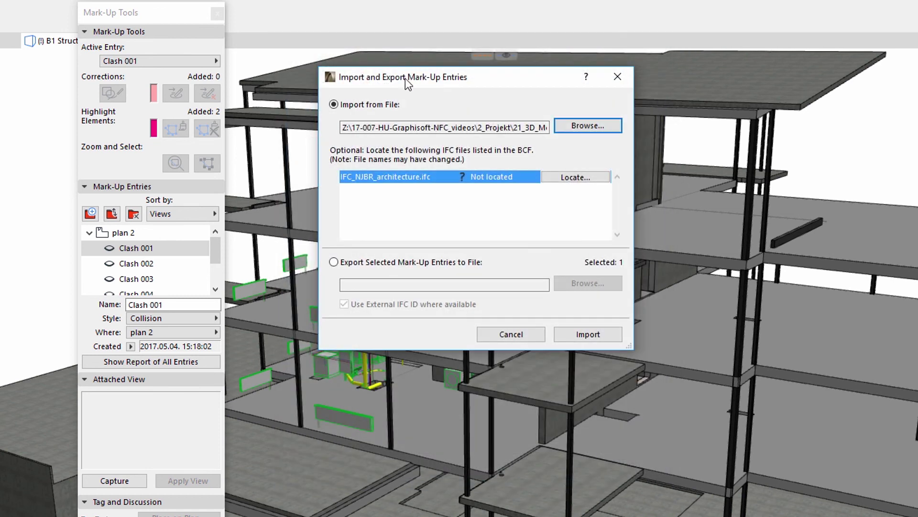
click(575, 335)
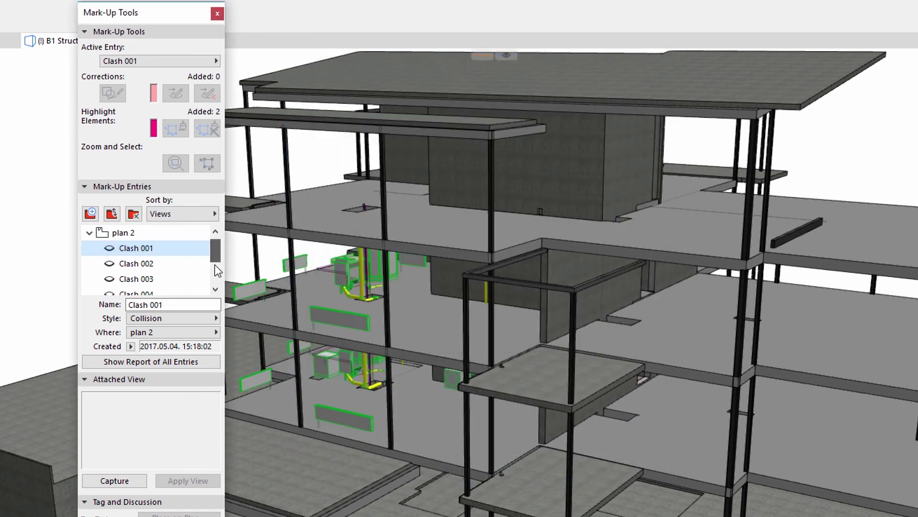
scroll(215, 266, down, 2)
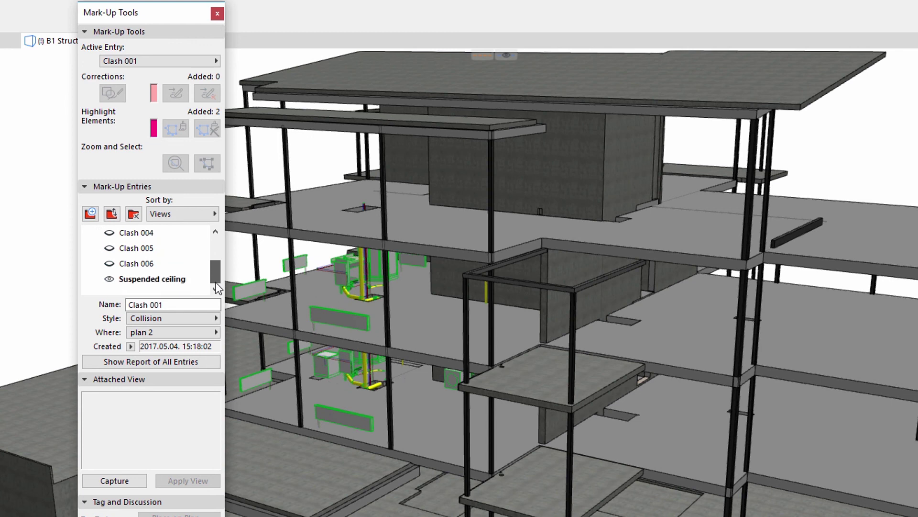
click(174, 283)
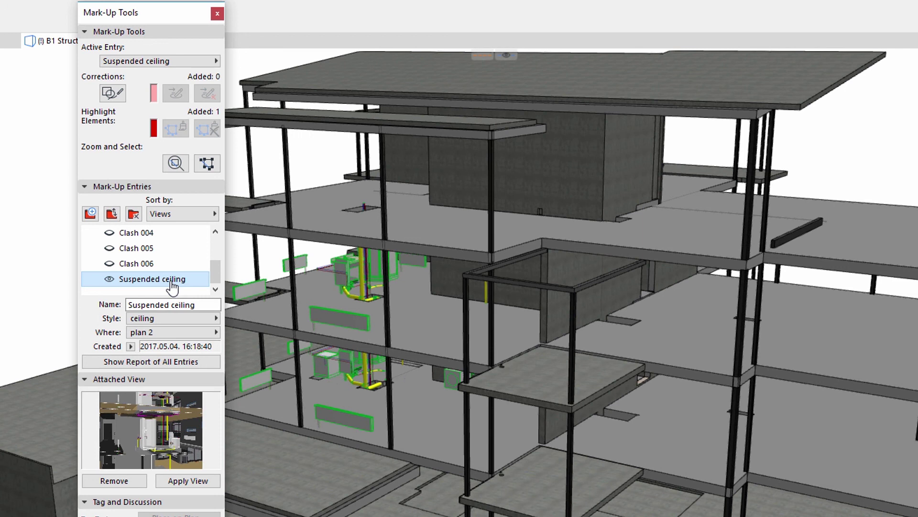
Apply the Suspended ceiling mark-up view and orbit out to inspect the red-highlighted ceiling slab
click(190, 480)
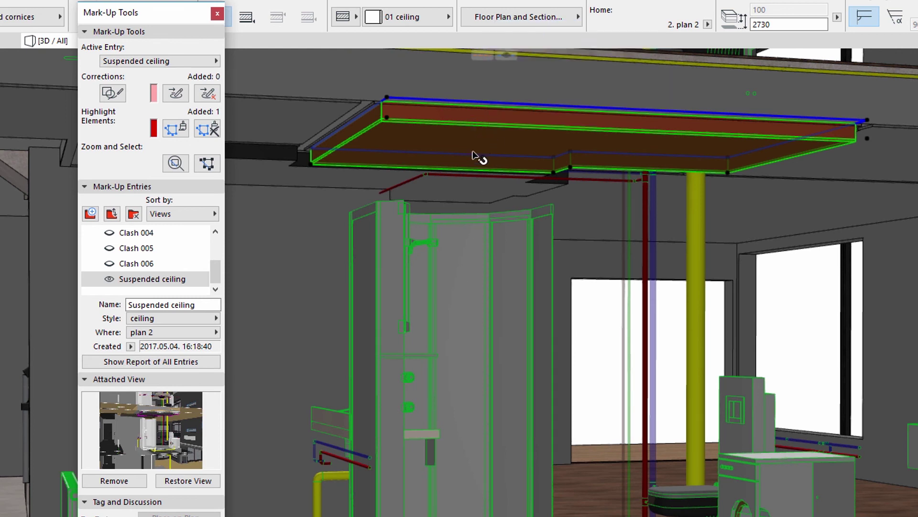
click(105, 285)
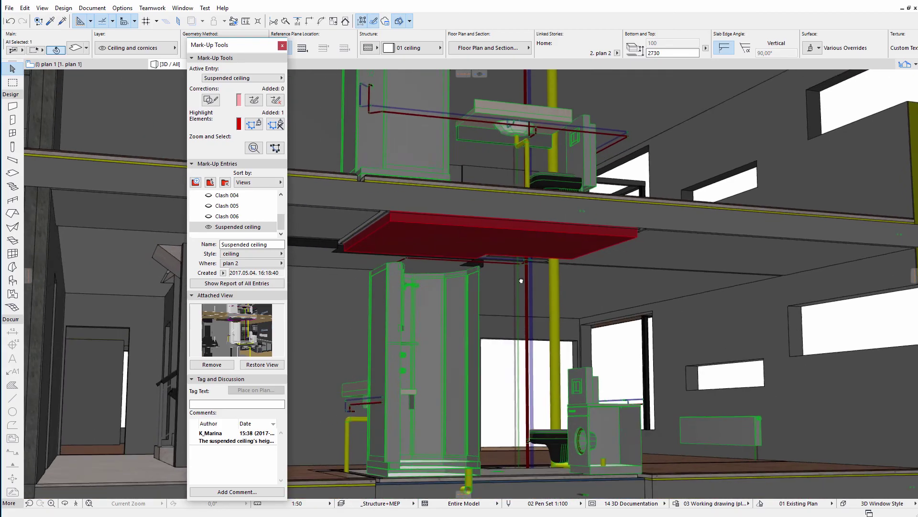
mouse_move(512, 304)
shift+middle_down()
mouse_move(538, 296)
mouse_move(447, 306)
shift+middle_up()
scroll(447, 306, down, 3)
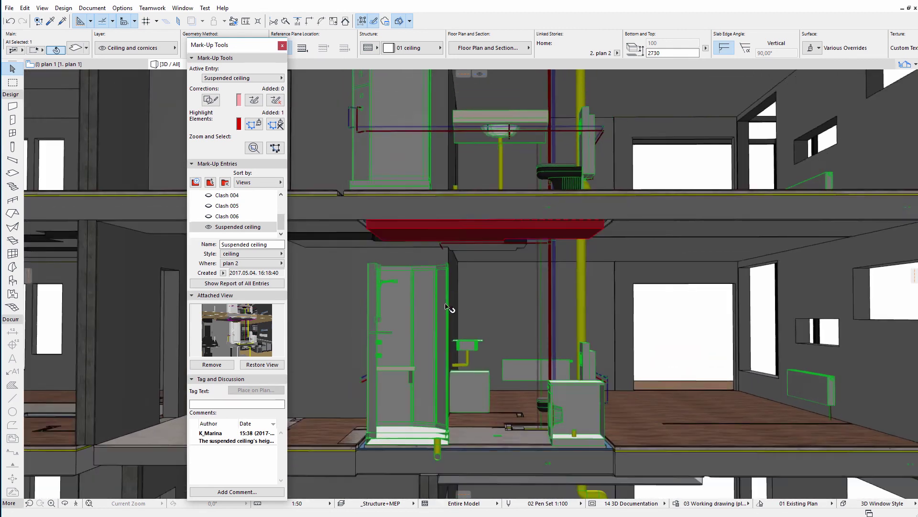
scroll(447, 306, down, 3)
scroll(490, 325, down, 3)
shift+middle_drag(490, 325, 454, 309)
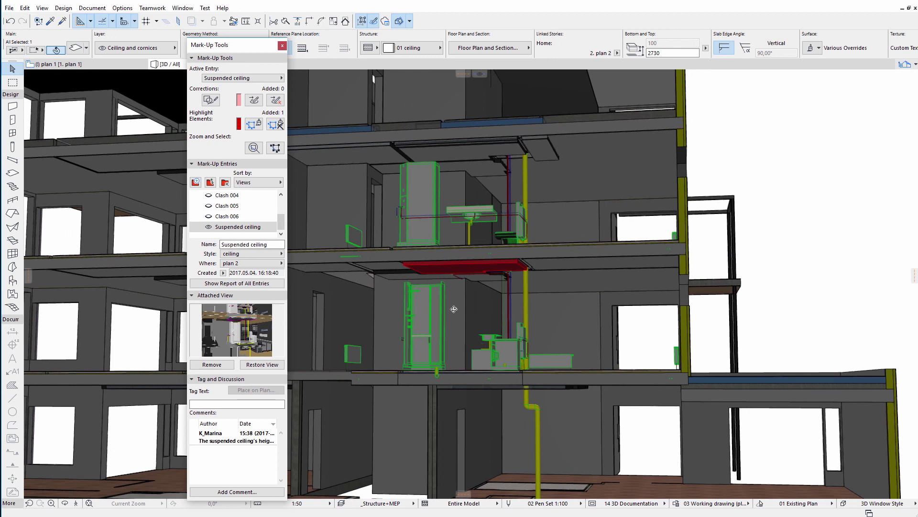